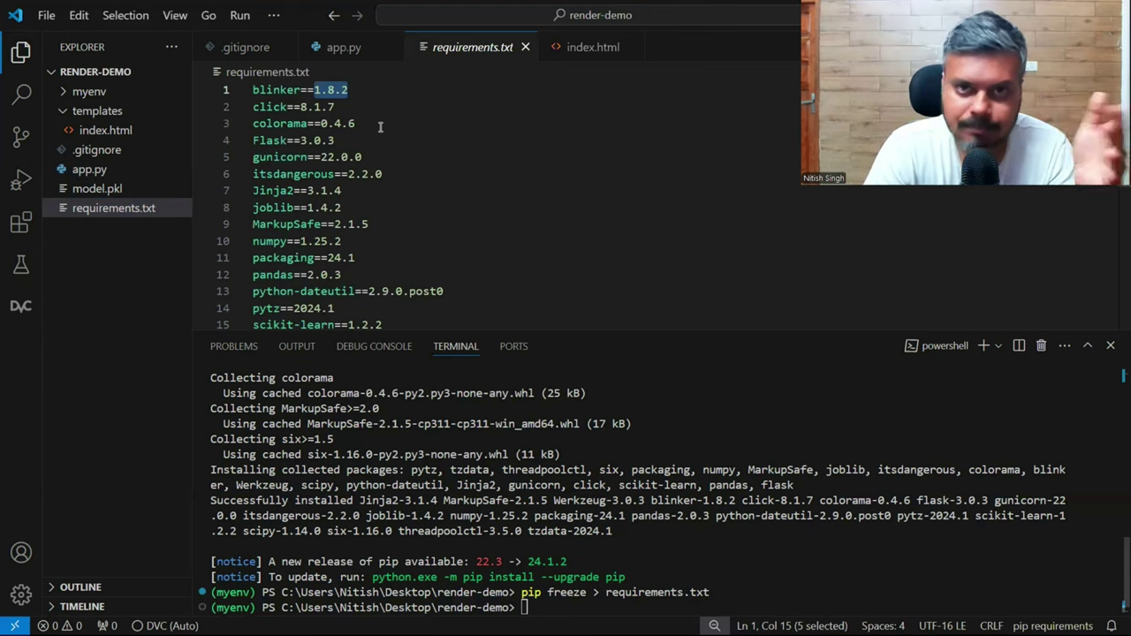
# Start the Flask app from the terminal by running python app.py in the render-demo folder
pyautogui.click(523, 608)
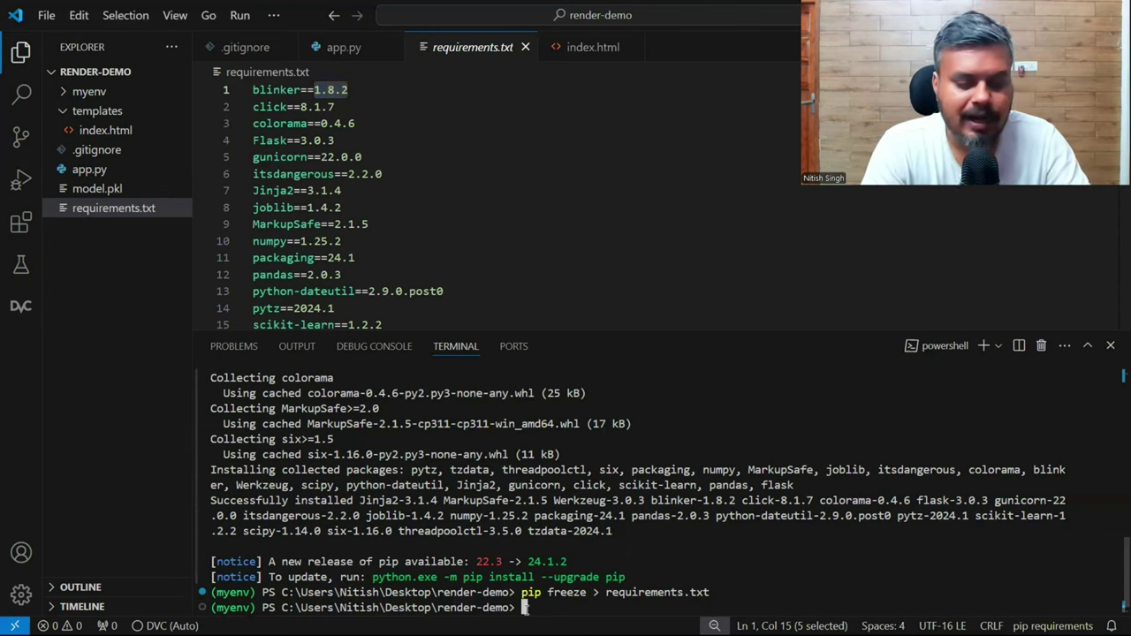
pyautogui.write('python a')
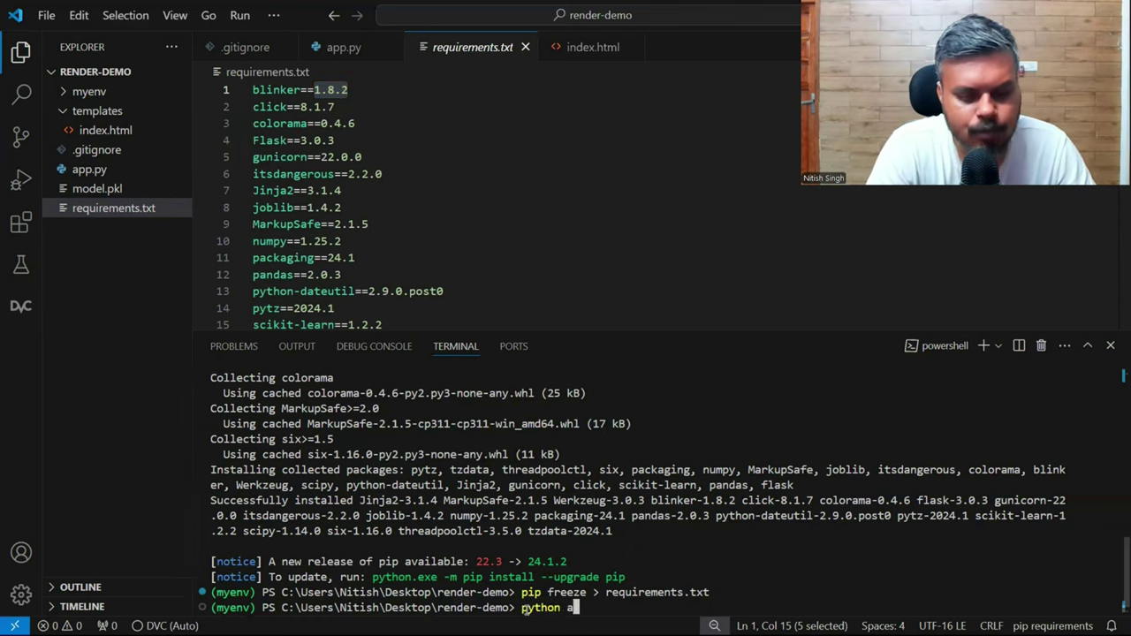
pyautogui.write('pp')
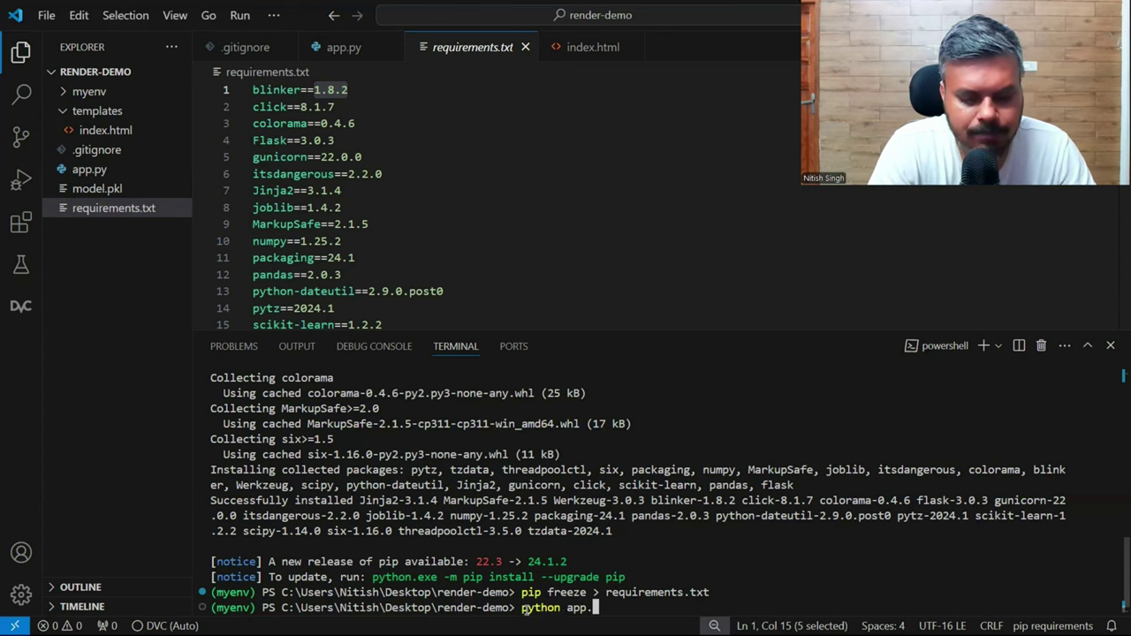
pyautogui.write('.py')
pyautogui.press('Return')
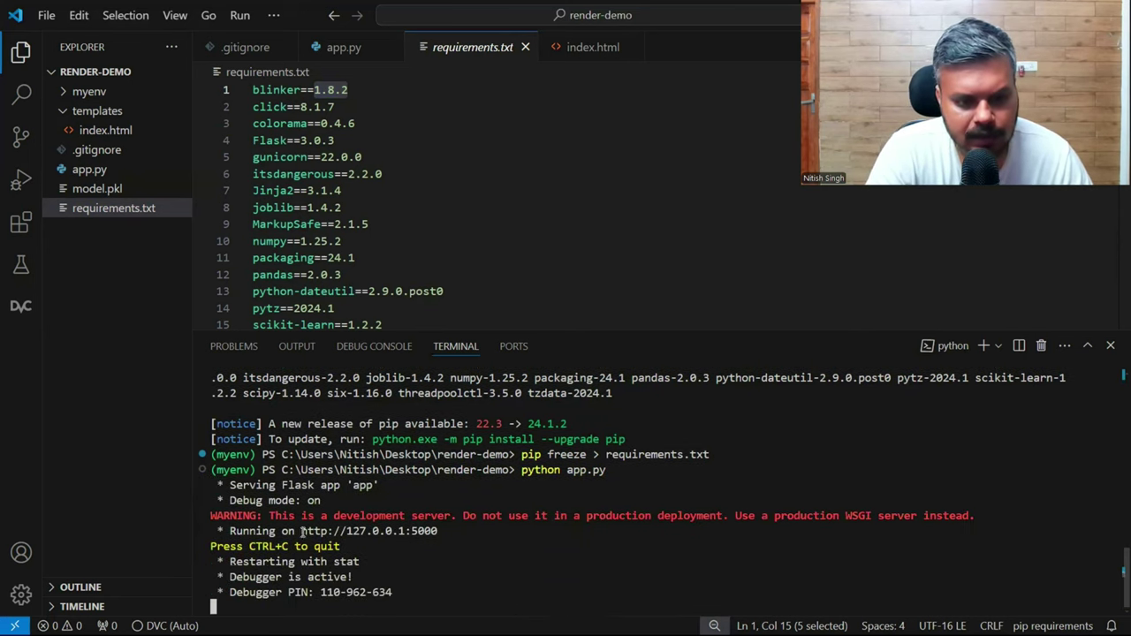
pyautogui.moveTo(301, 531); pyautogui.dragTo(439, 533)
pyautogui.hotkey('ctrl', 'c')
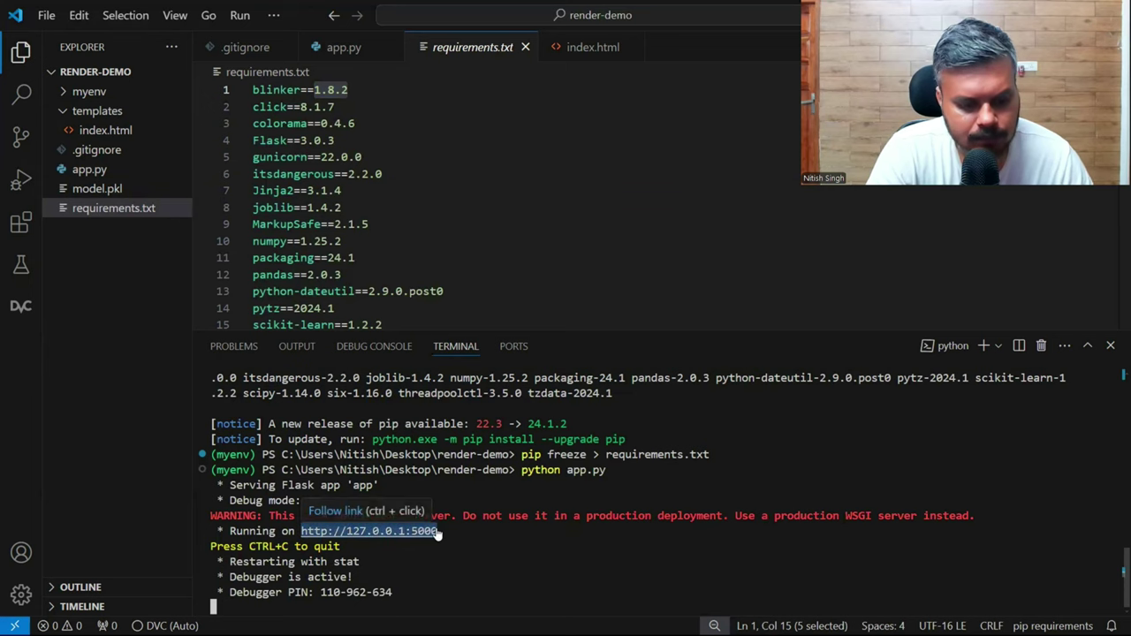
pyautogui.hotkey('alt', 'Tab')
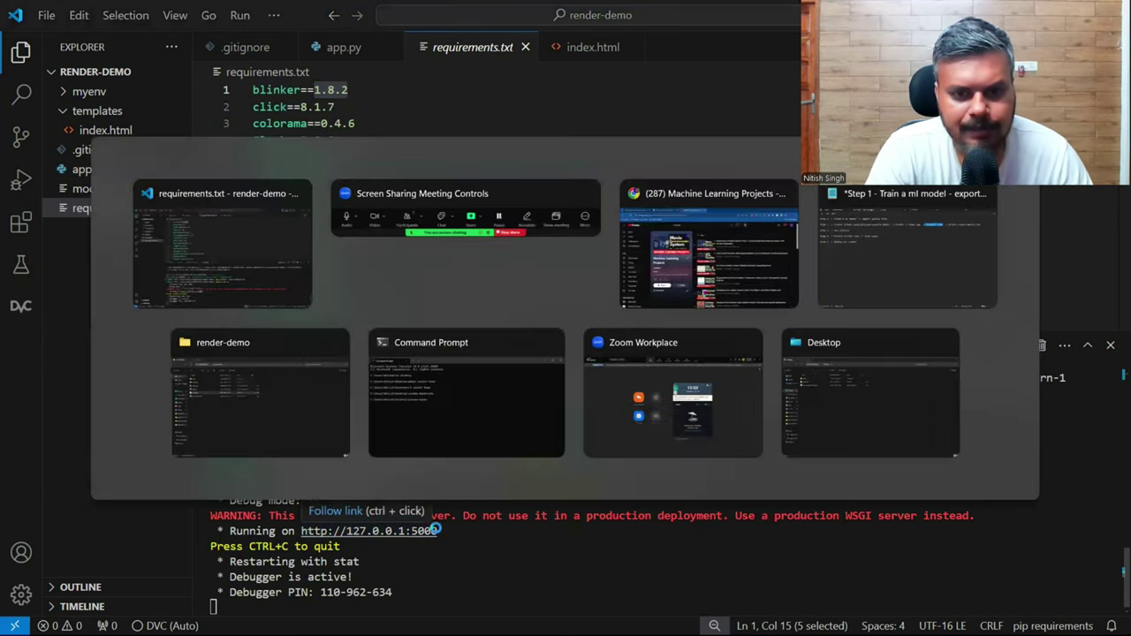
pyautogui.hotkey('alt', 'Tab')
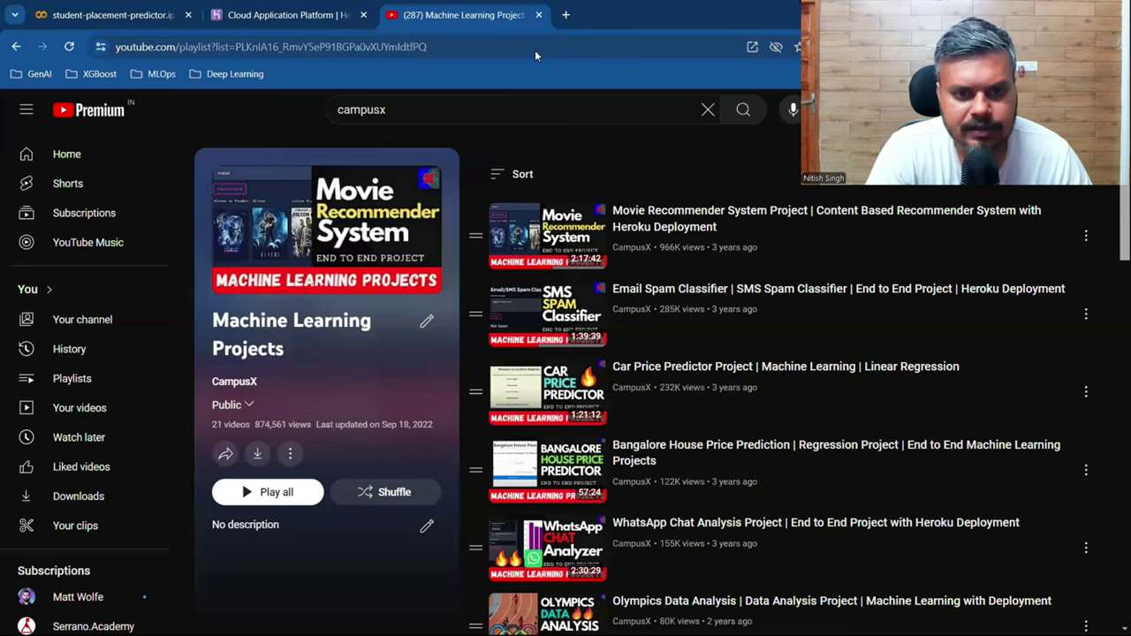
pyautogui.click(565, 15)
pyautogui.write('heroku.com')
pyautogui.press('Return')
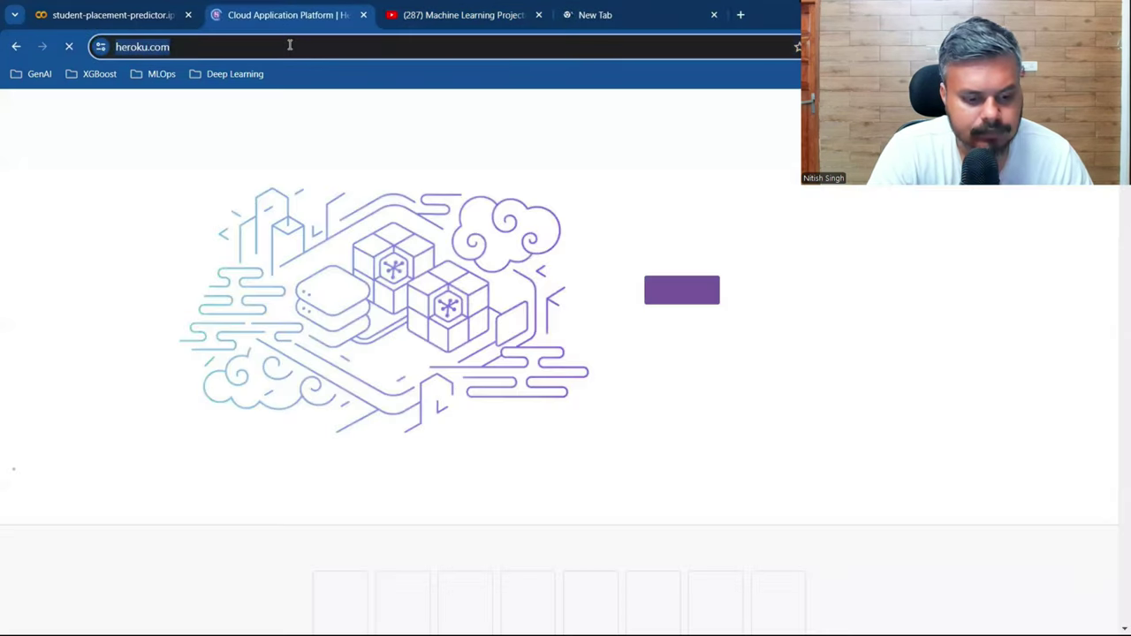
pyautogui.click(289, 45)
pyautogui.hotkey('ctrl', 'v')
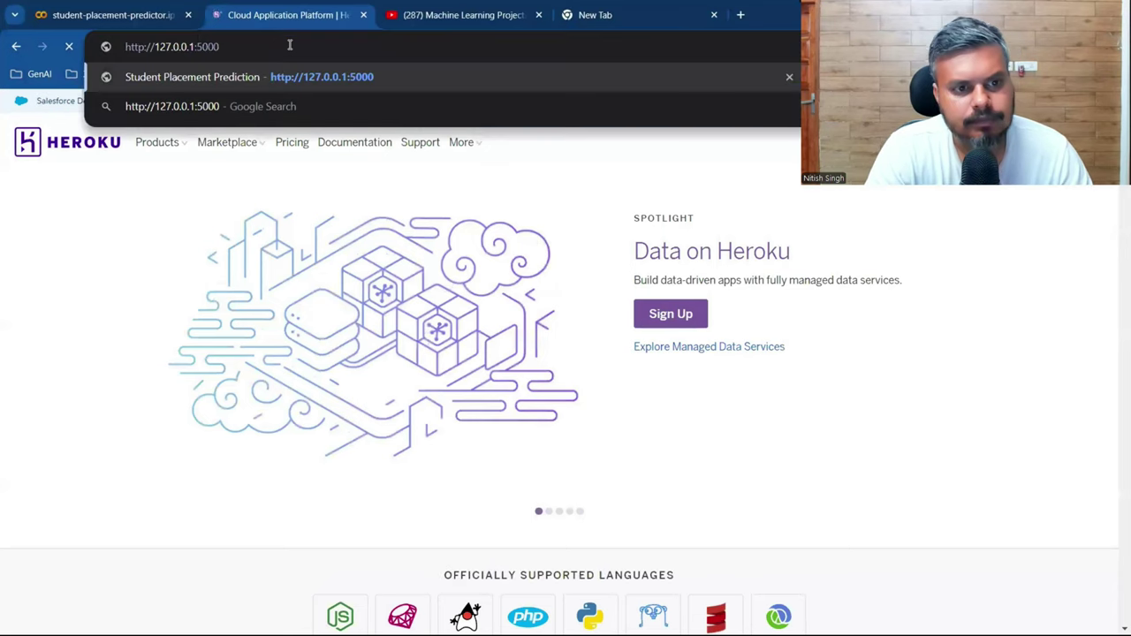
pyautogui.press('Return')
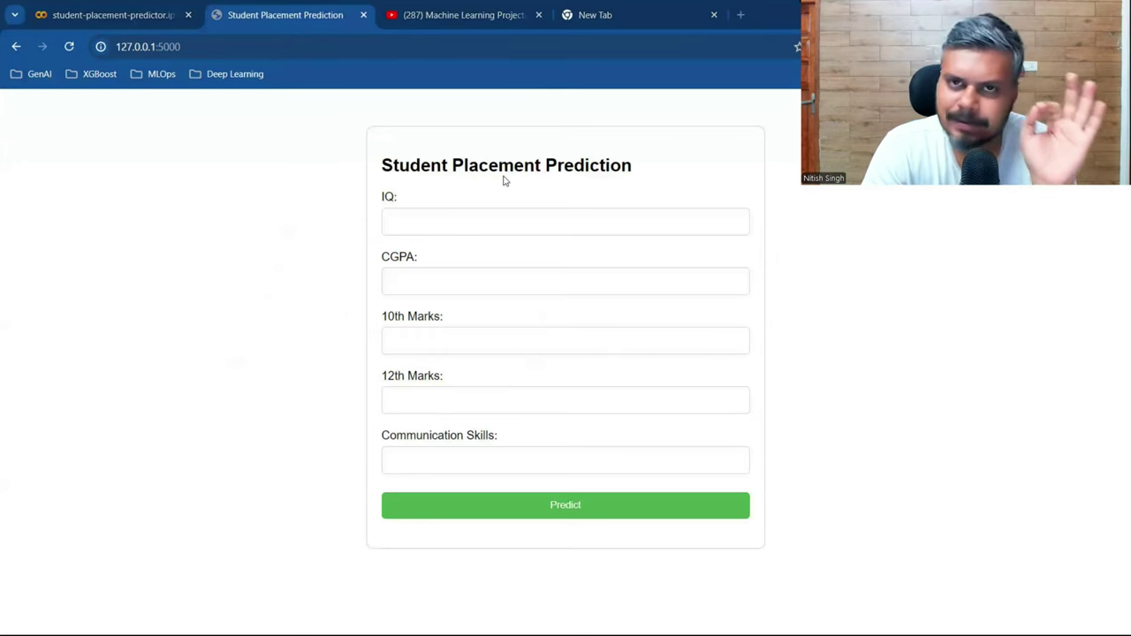
# Predict placement for IQ 100, CGPA 9, 10th marks 90, 12th marks 90 and communication skills 8
pyautogui.click(445, 221)
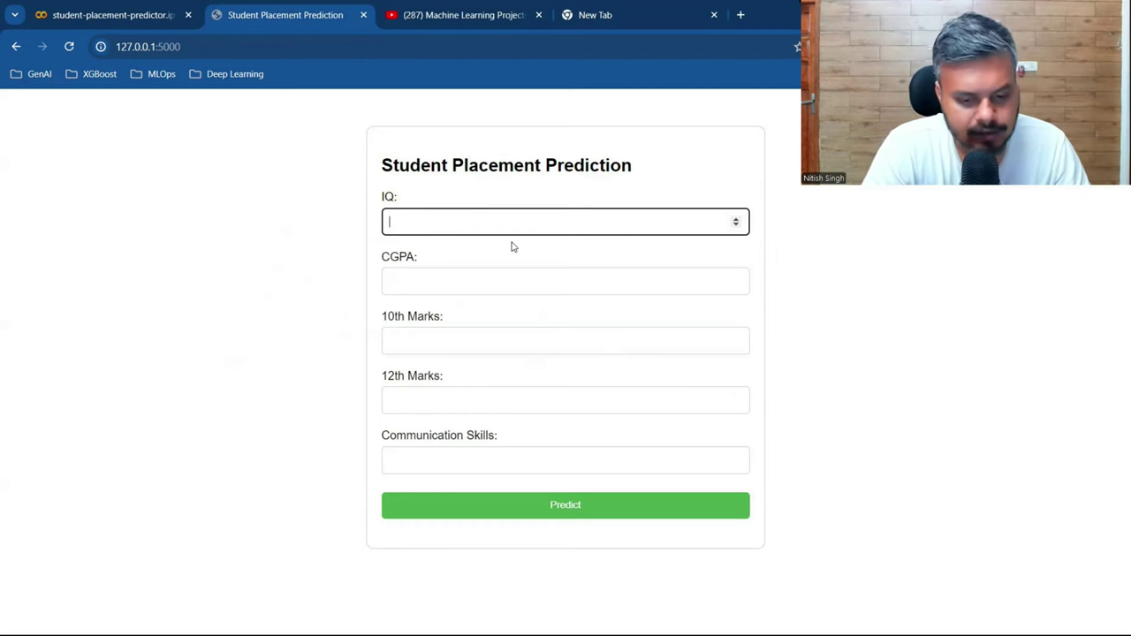
pyautogui.write('100')
pyautogui.click(467, 285)
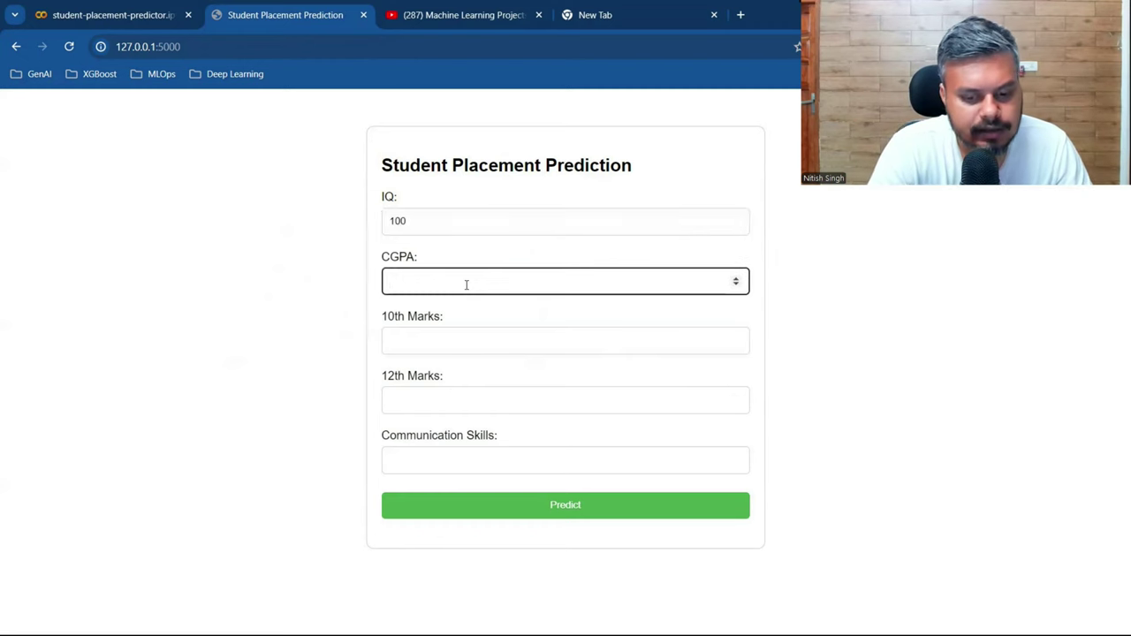
pyautogui.write('9')
pyautogui.click(448, 333)
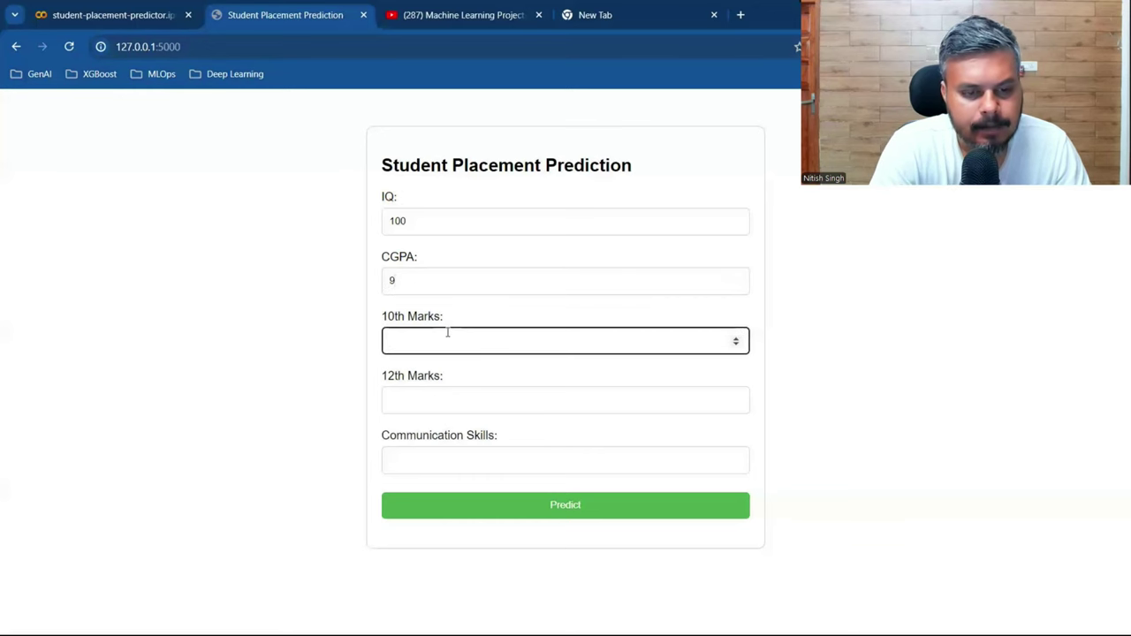
pyautogui.write('90')
pyautogui.click(425, 397)
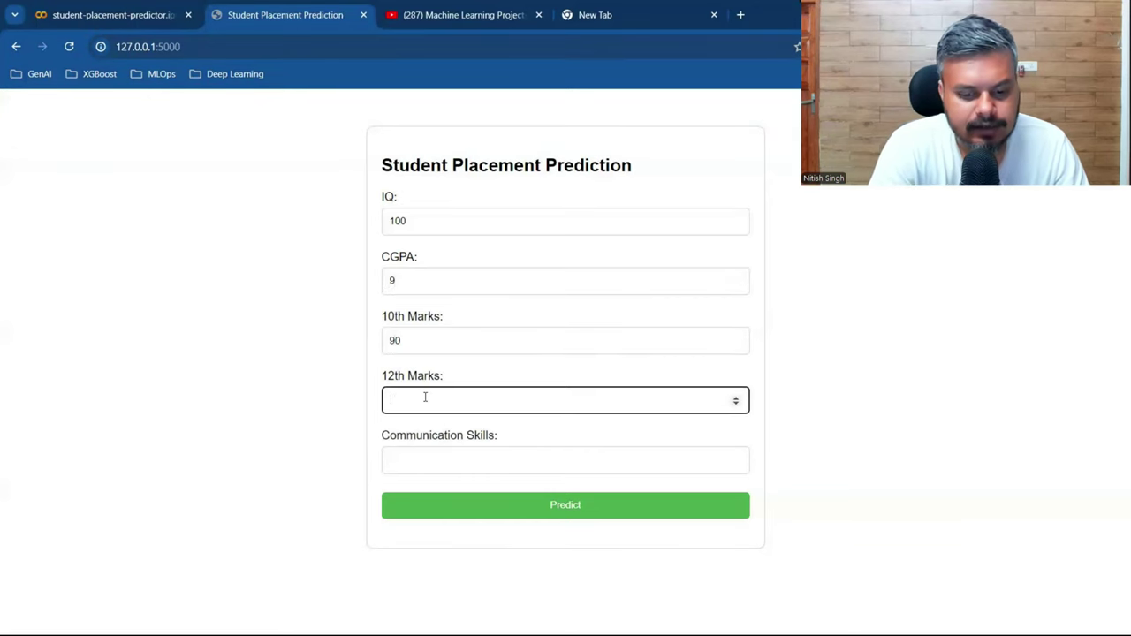
pyautogui.write('90')
pyautogui.click(418, 460)
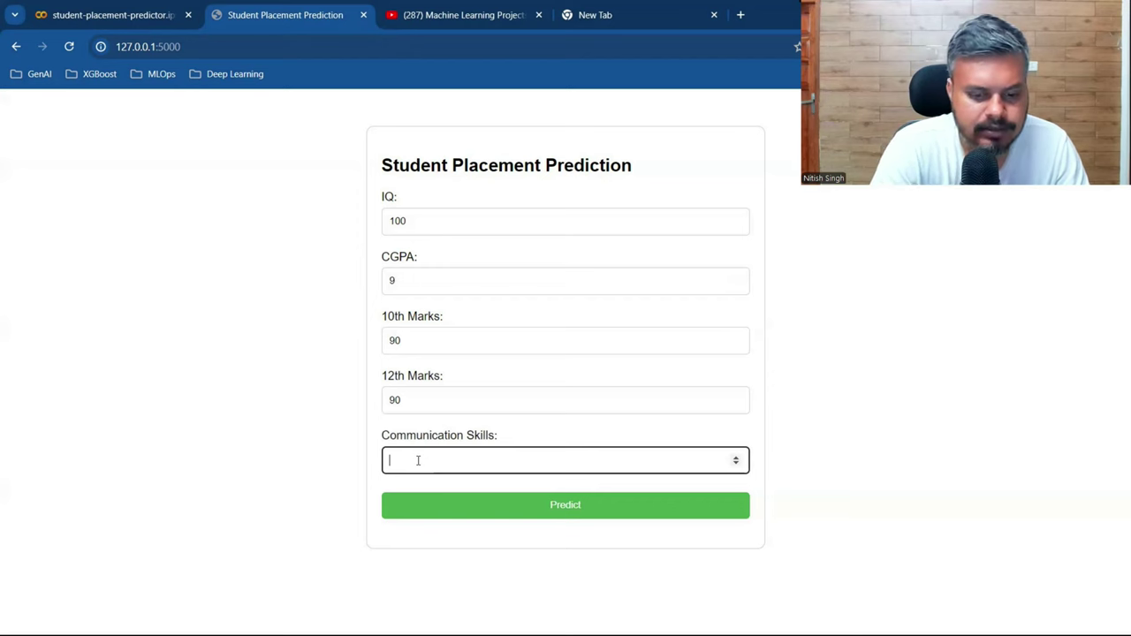
pyautogui.write('8')
pyautogui.click(487, 504)
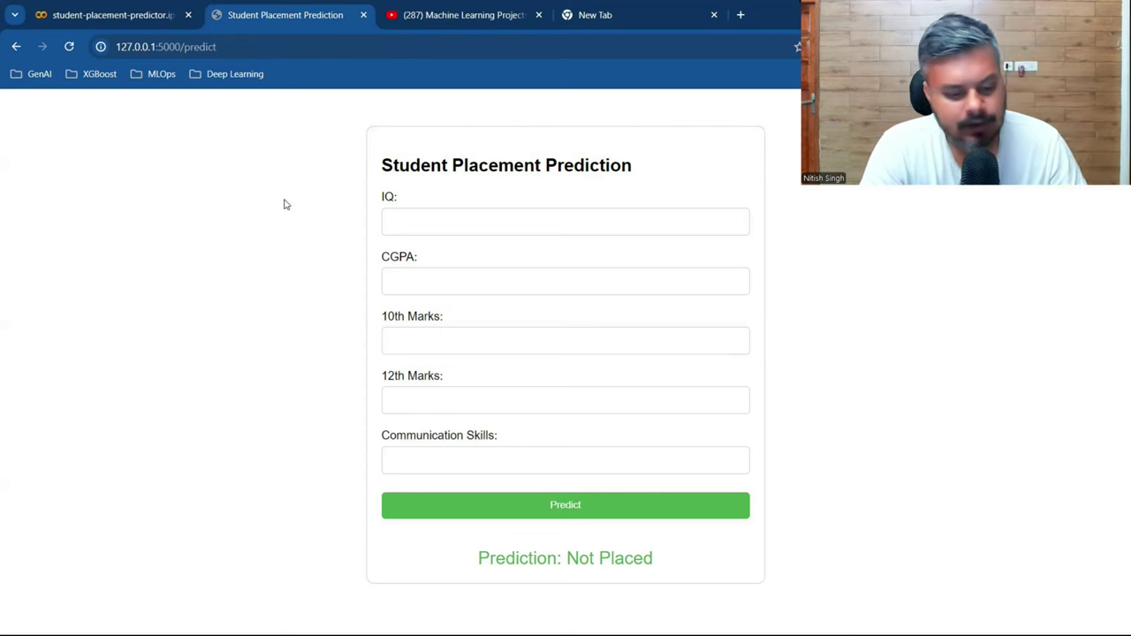
# Switch to Notepad and review the deployment plan, from the first three steps to creating the GitHub repo and deploying on Render
pyautogui.hotkey('alt', 'Tab')
pyautogui.hotkey('alt', 'Tab')
pyautogui.hotkey('alt', 'Tab')
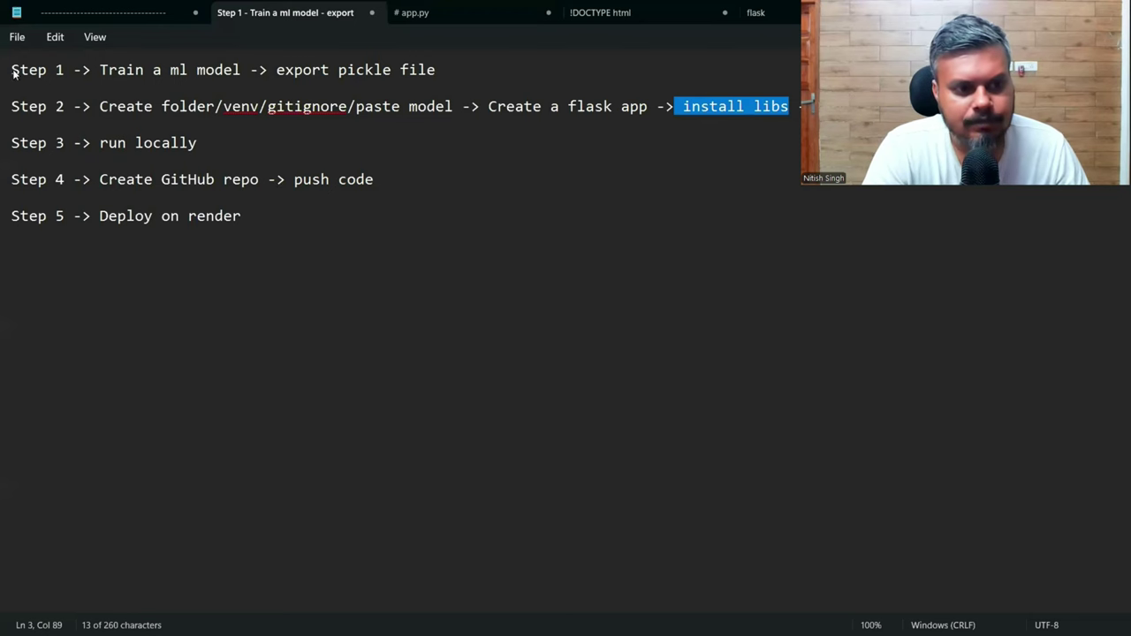
pyautogui.moveTo(12, 69); pyautogui.dragTo(213, 151)
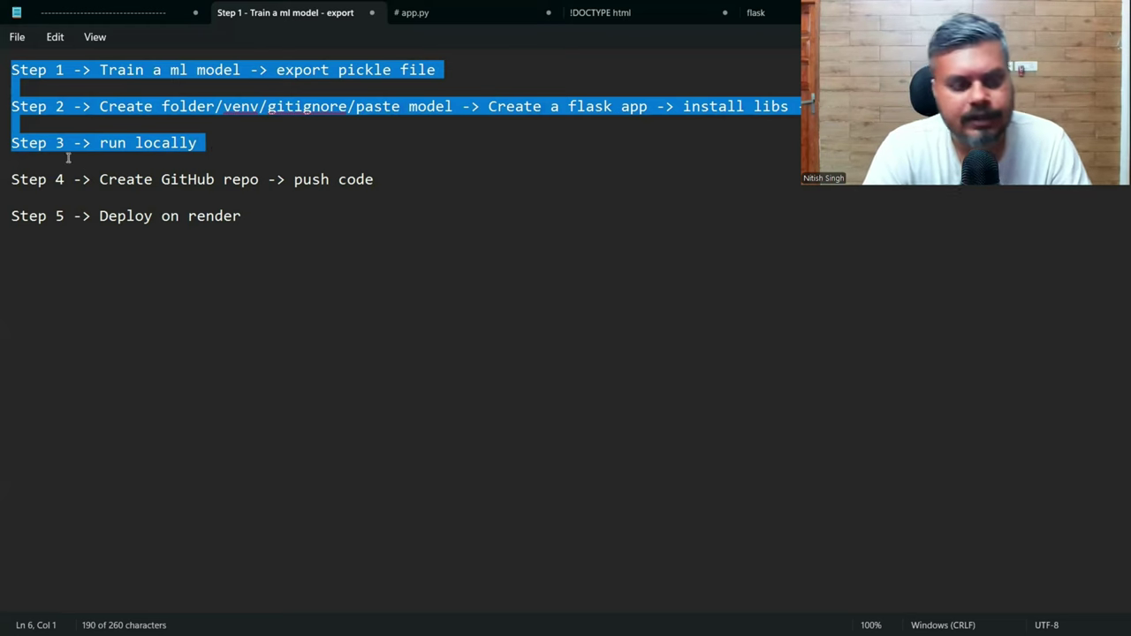
pyautogui.tripleClick(13, 179)
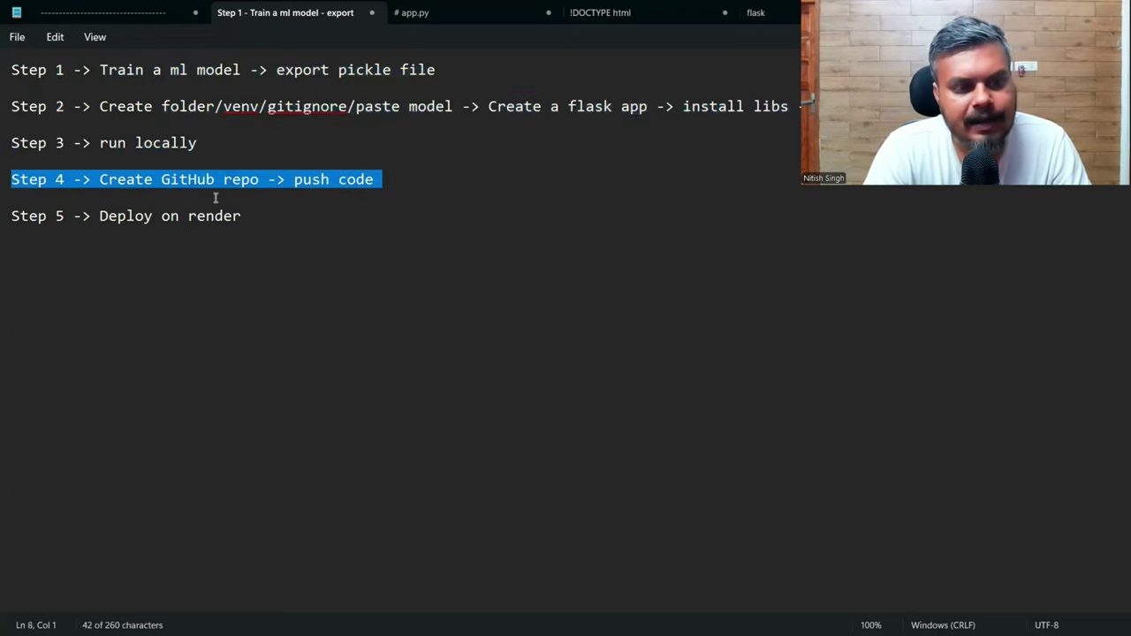
pyautogui.click(269, 216)
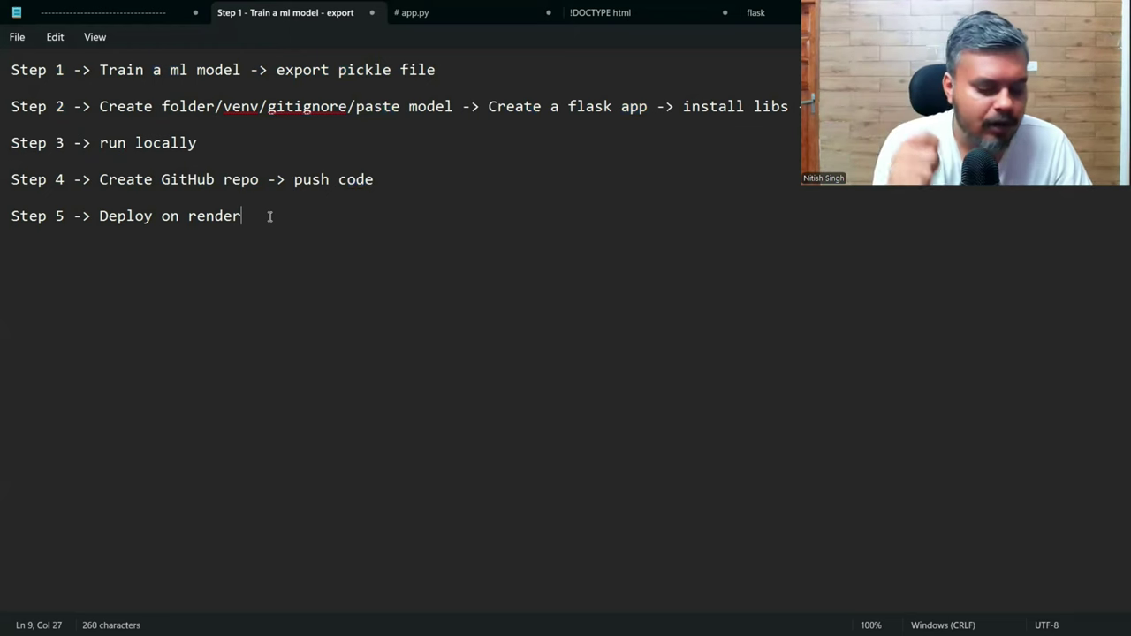
# Switch back to Chrome, load GitHub in the empty tab and open the form for a new repository
pyautogui.hotkey('alt', 'Tab')
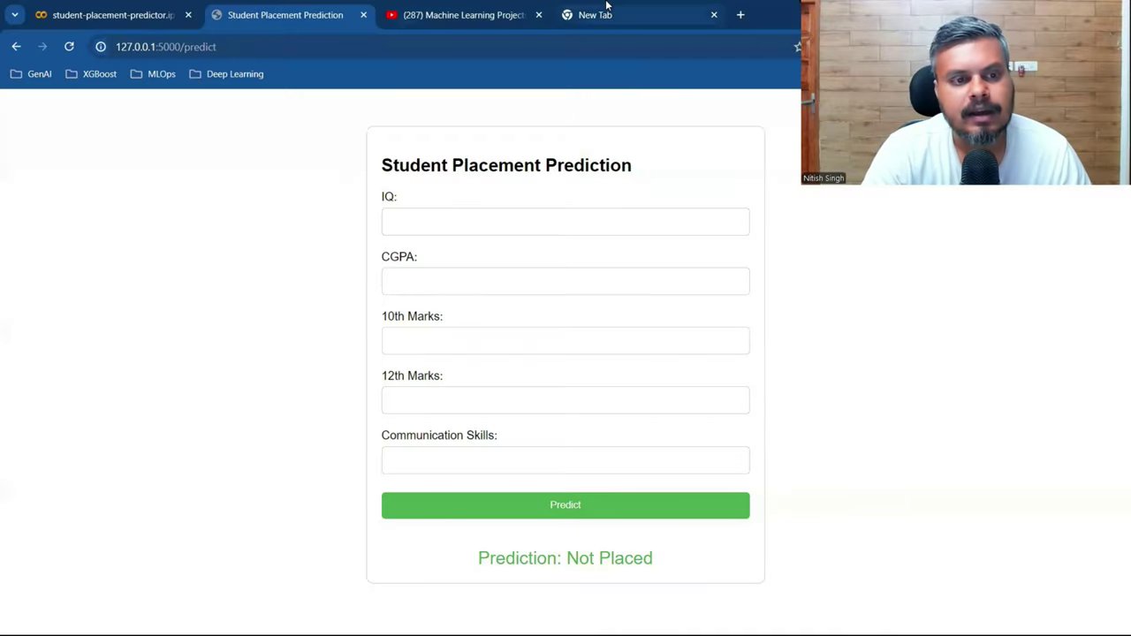
pyautogui.click(606, 6)
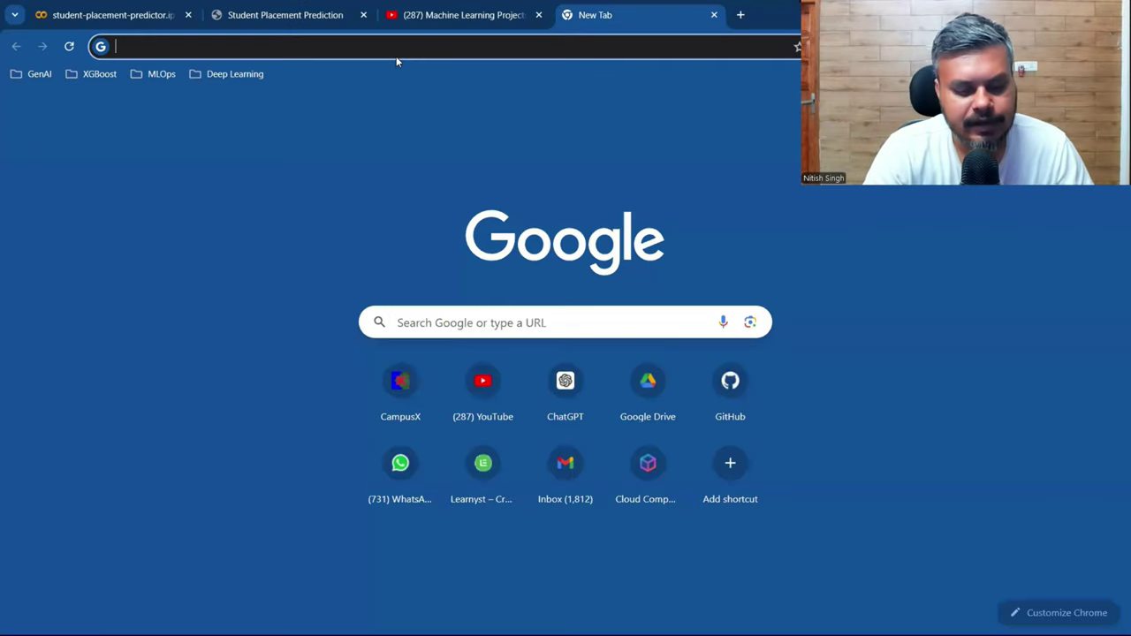
pyautogui.write('git')
pyautogui.press('Return')
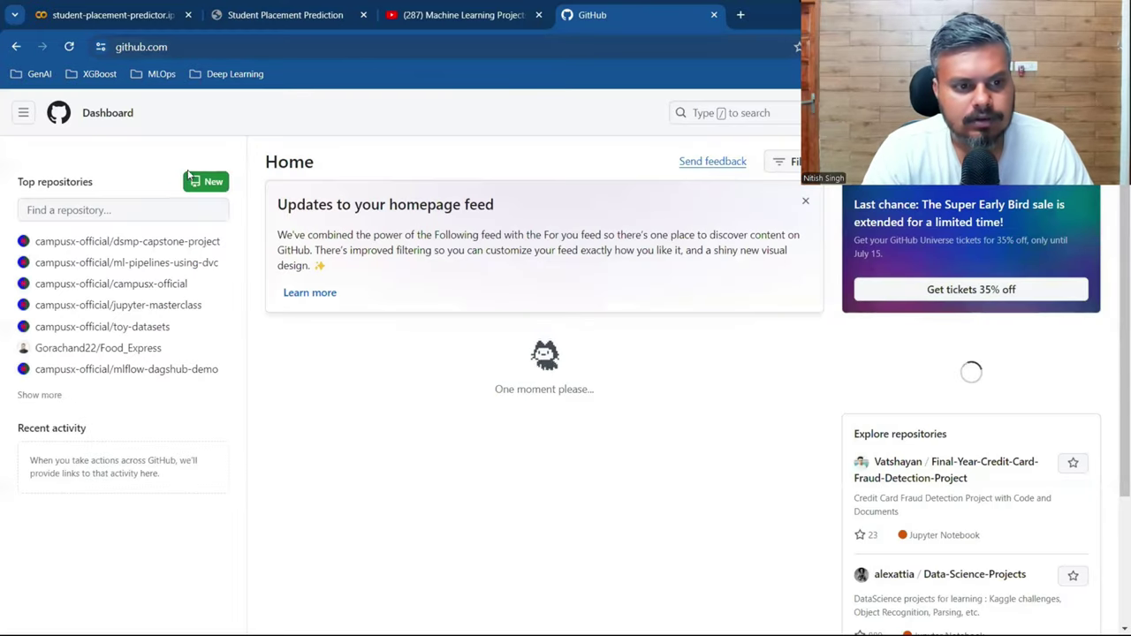
pyautogui.click(204, 183)
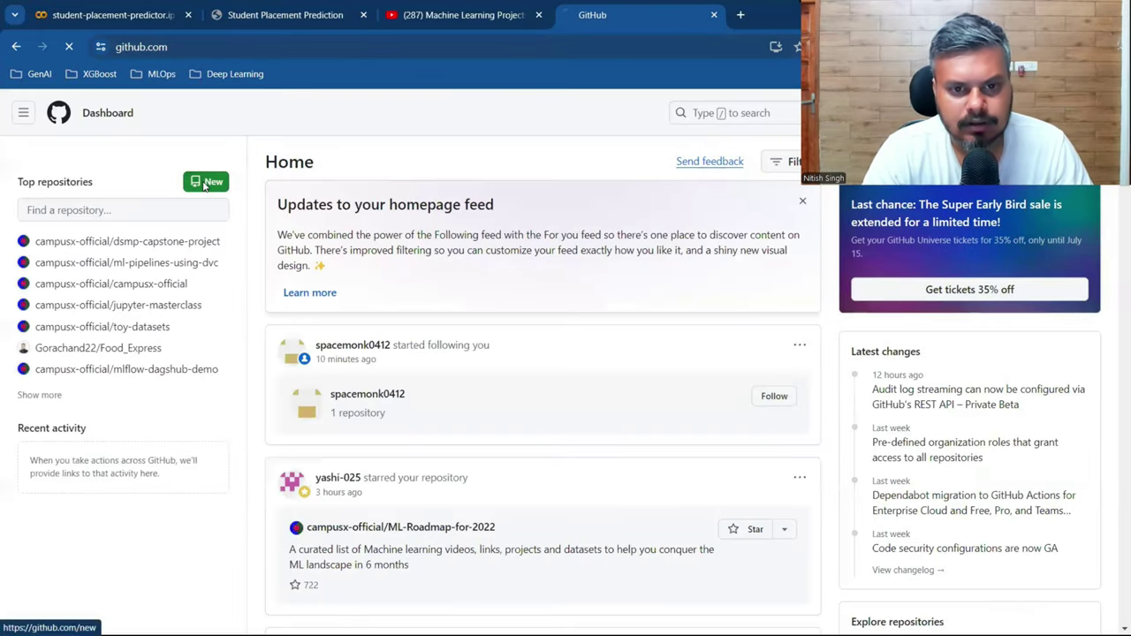
# Name the new repository render-demo and describe it as "temp repo, soon to be deleted"
pyautogui.click(486, 286)
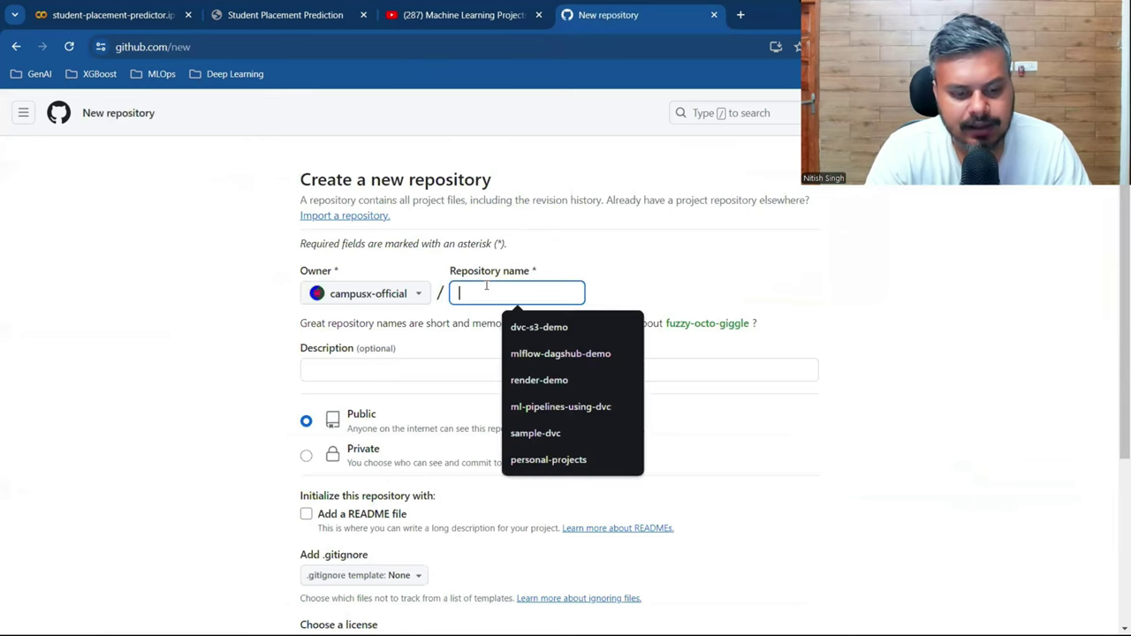
pyautogui.write('render-demo')
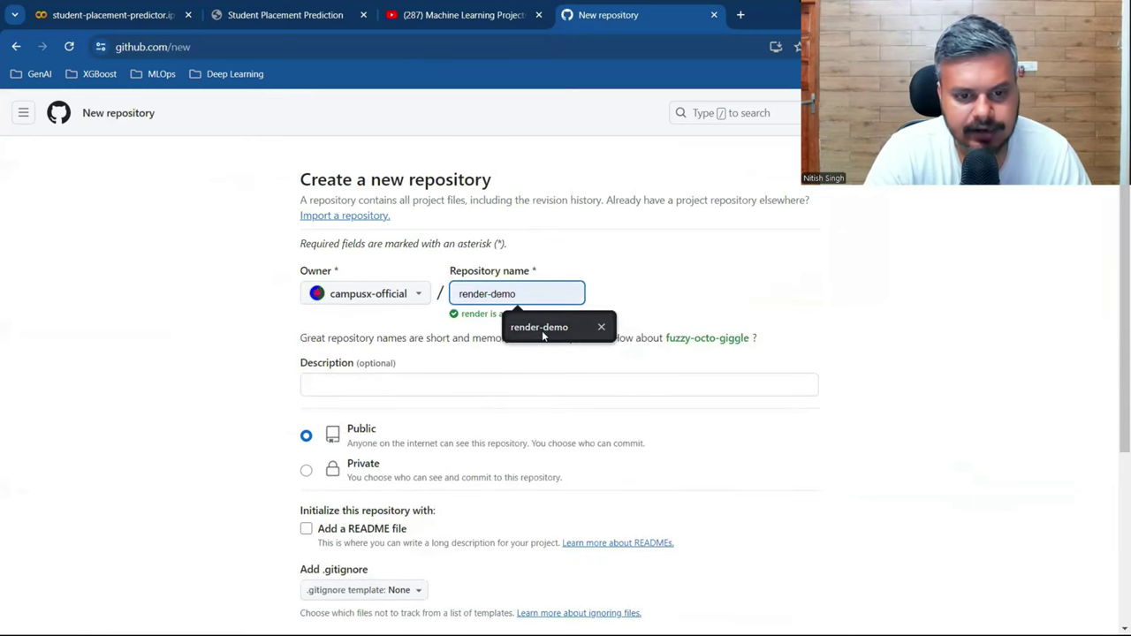
pyautogui.click(543, 334)
pyautogui.click(433, 390)
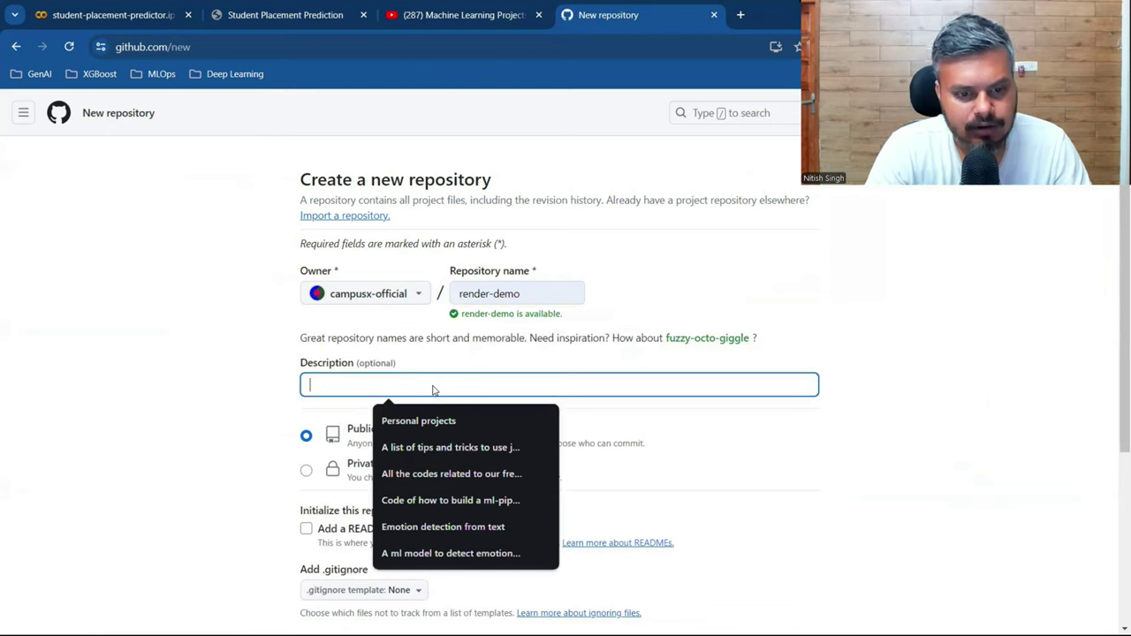
pyautogui.write('temp ')
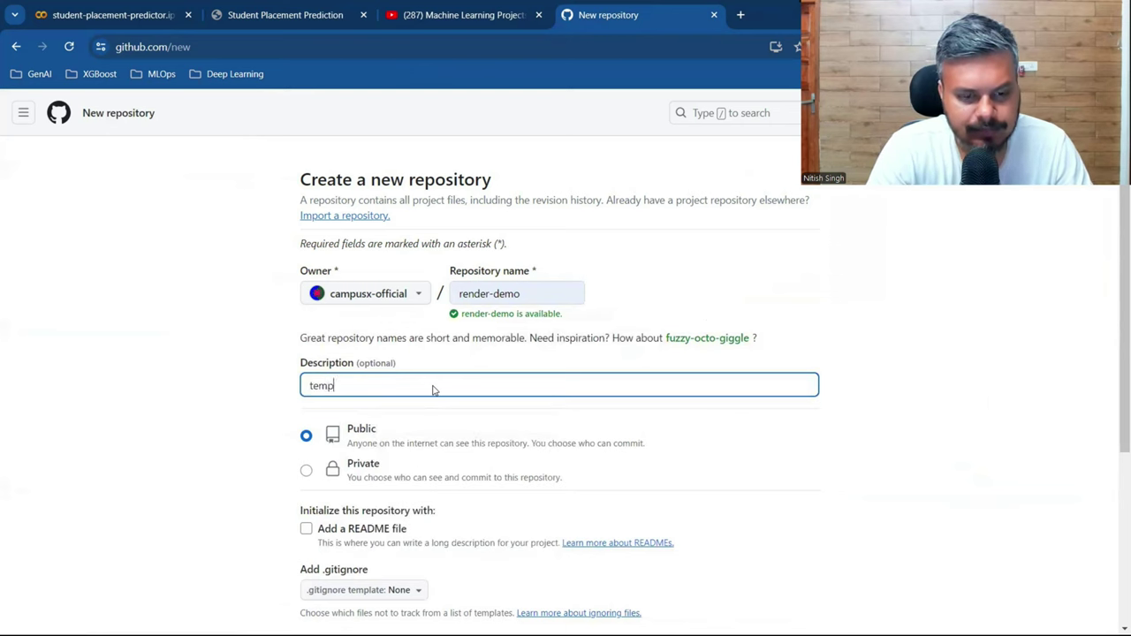
pyautogui.write('repo')
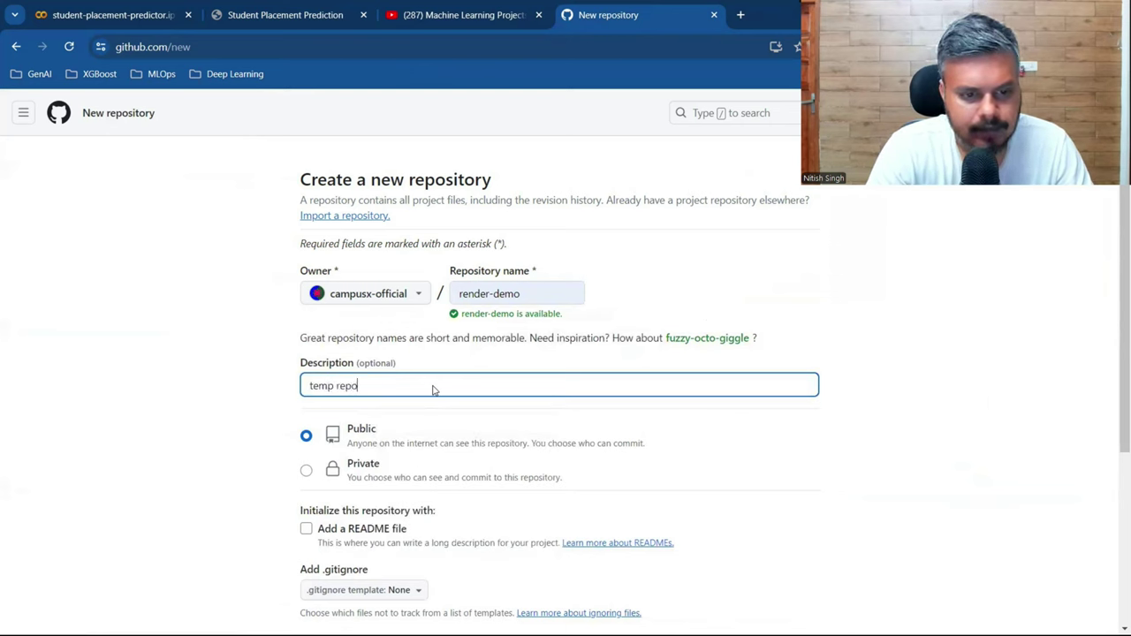
pyautogui.write(', soon ')
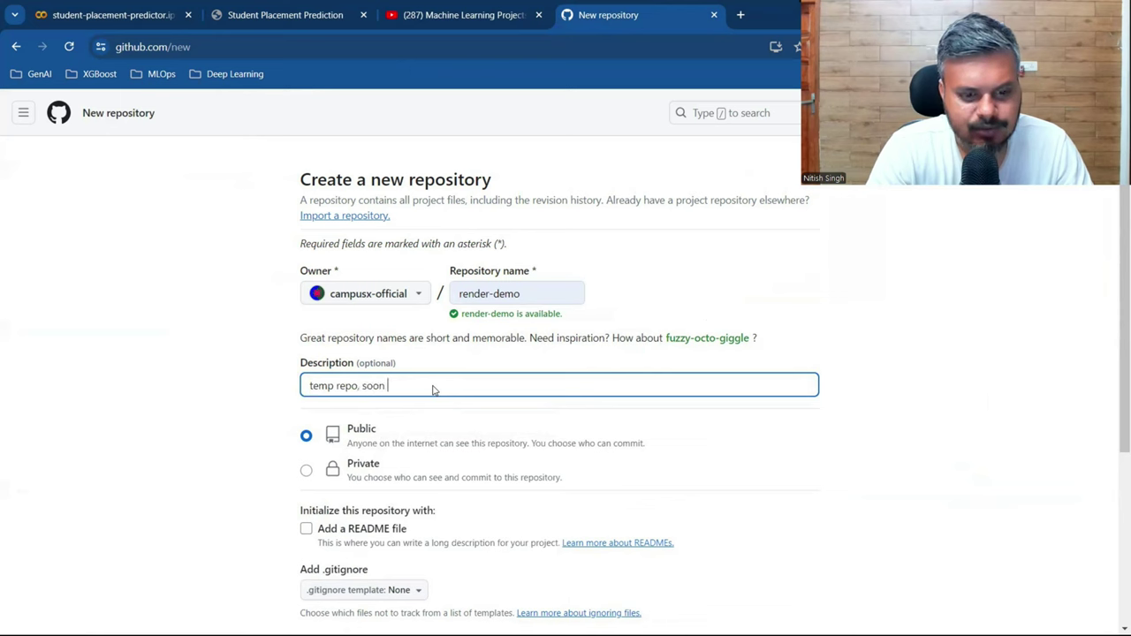
pyautogui.write('to be deleted')
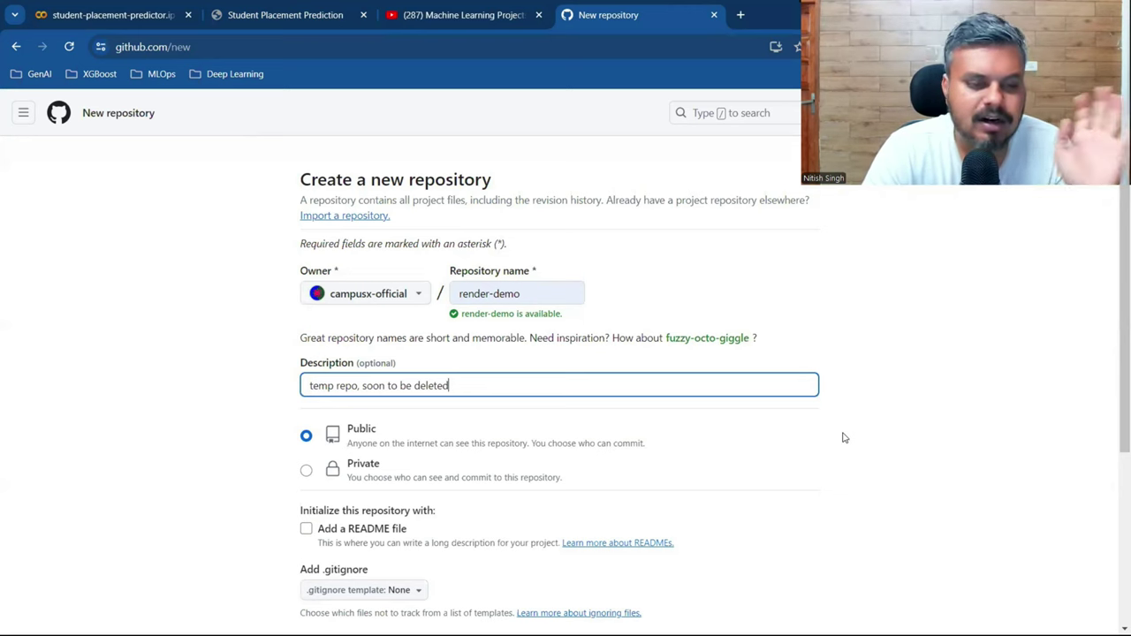
# Create the public render-demo repository and bring up its quick setup instructions
pyautogui.scroll(-2, 844, 437)
pyautogui.scroll(-1, 747, 482)
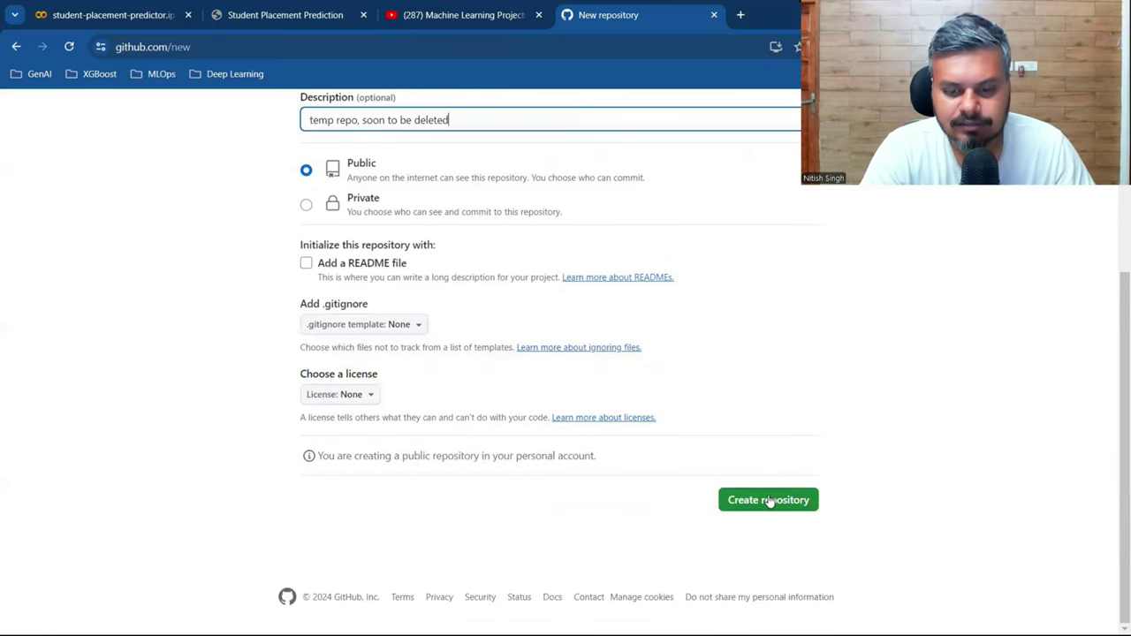
pyautogui.click(768, 500)
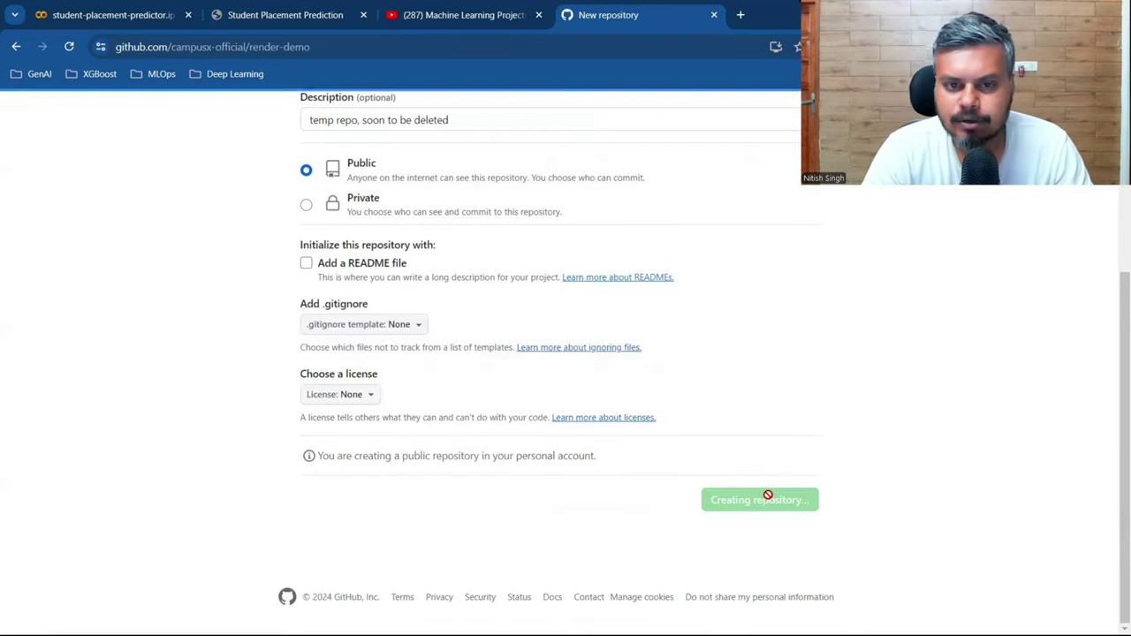
pyautogui.scroll(-2, 865, 416)
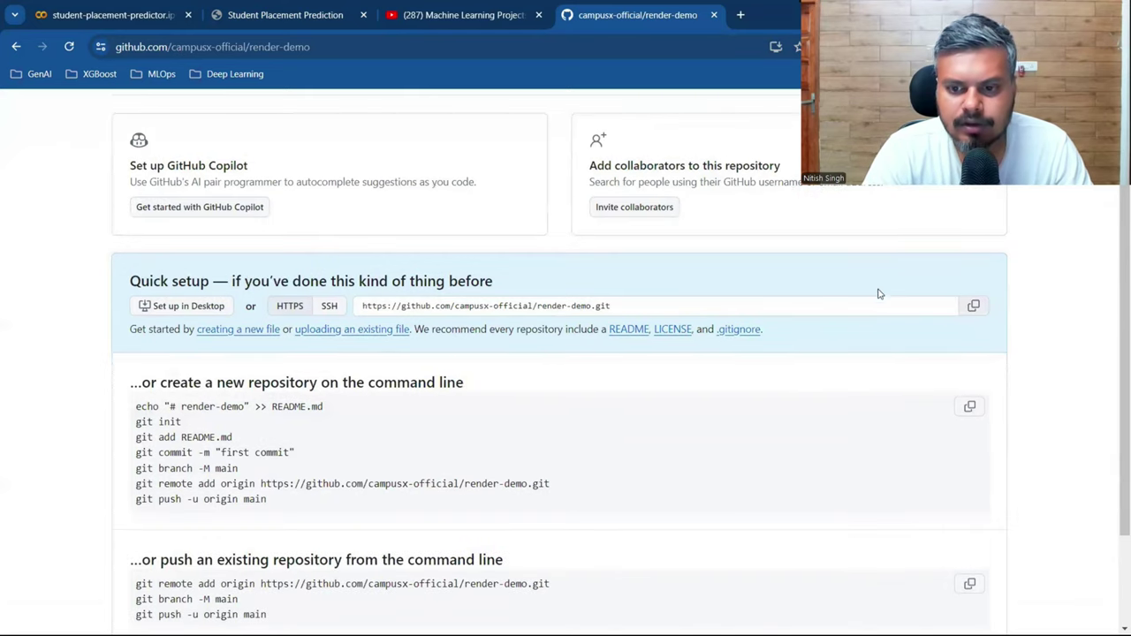
# Switch to VS Code, open a second terminal and initialize a Git repository in the render-demo folder
pyautogui.hotkey('alt', 'Tab')
pyautogui.hotkey('alt', 'Tab')
pyautogui.hotkey('alt', 'Tab')
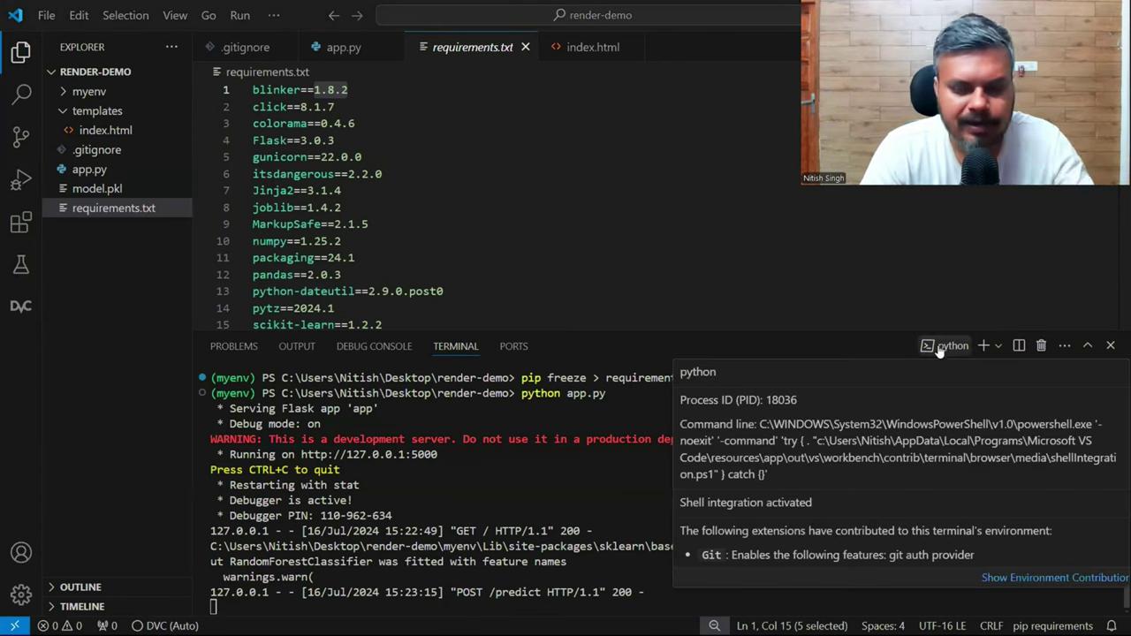
pyautogui.click(982, 345)
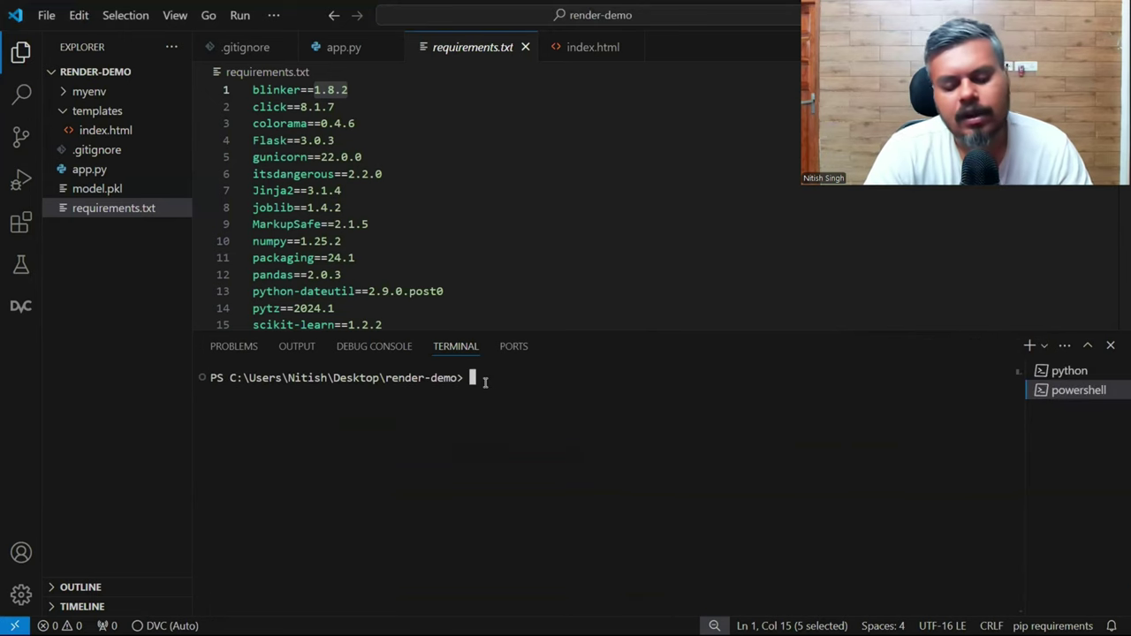
pyautogui.write('git i')
pyautogui.write('nit')
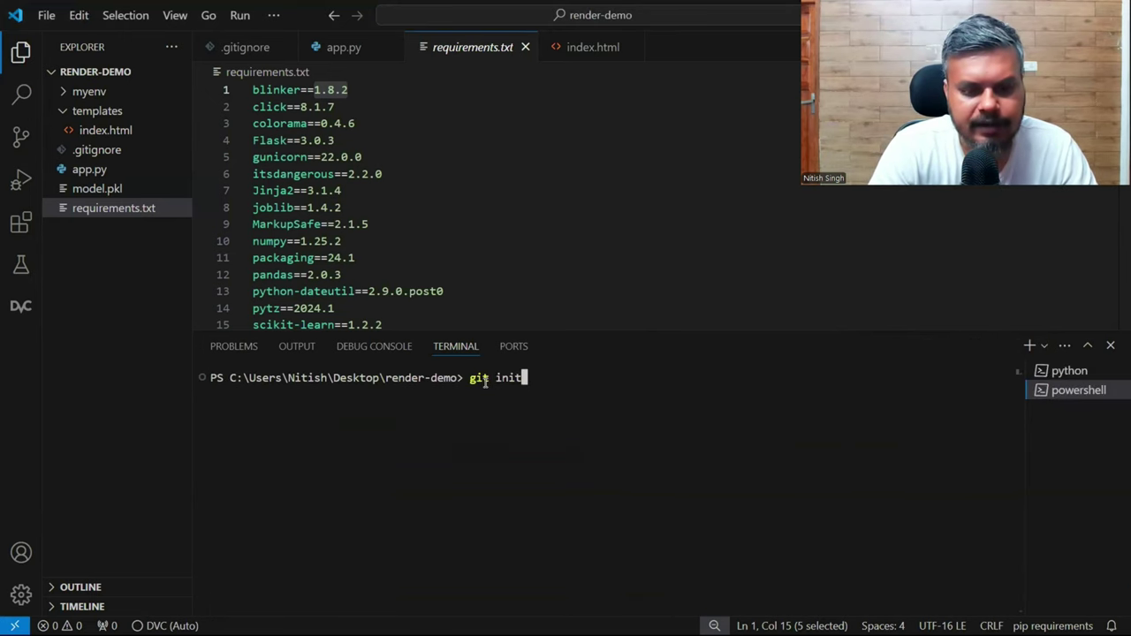
pyautogui.press('Return')
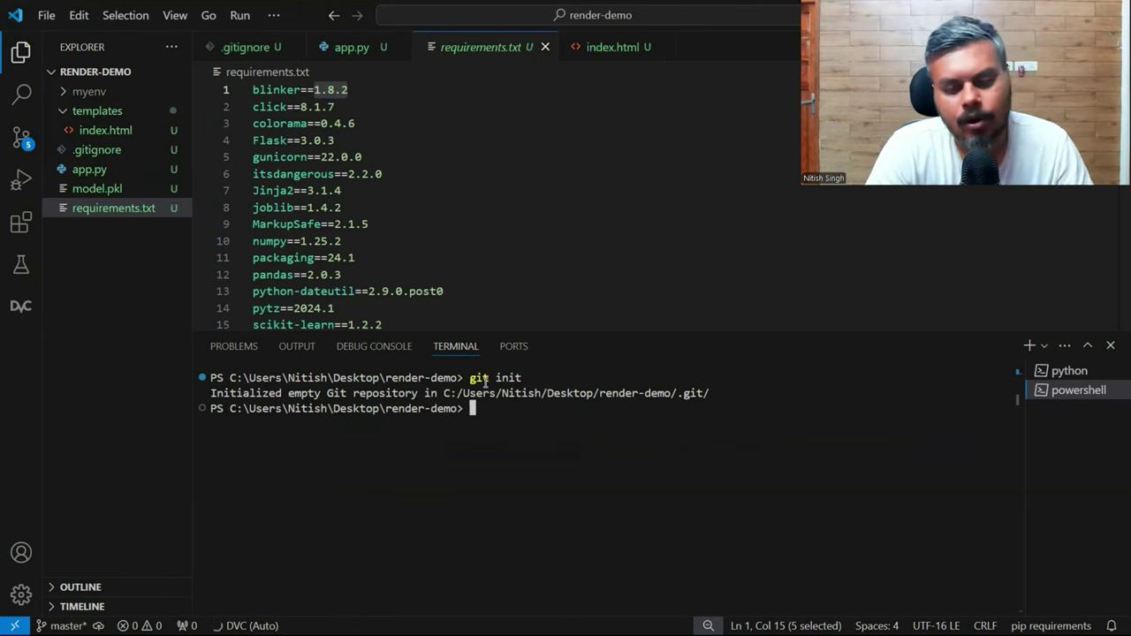
pyautogui.write('git')
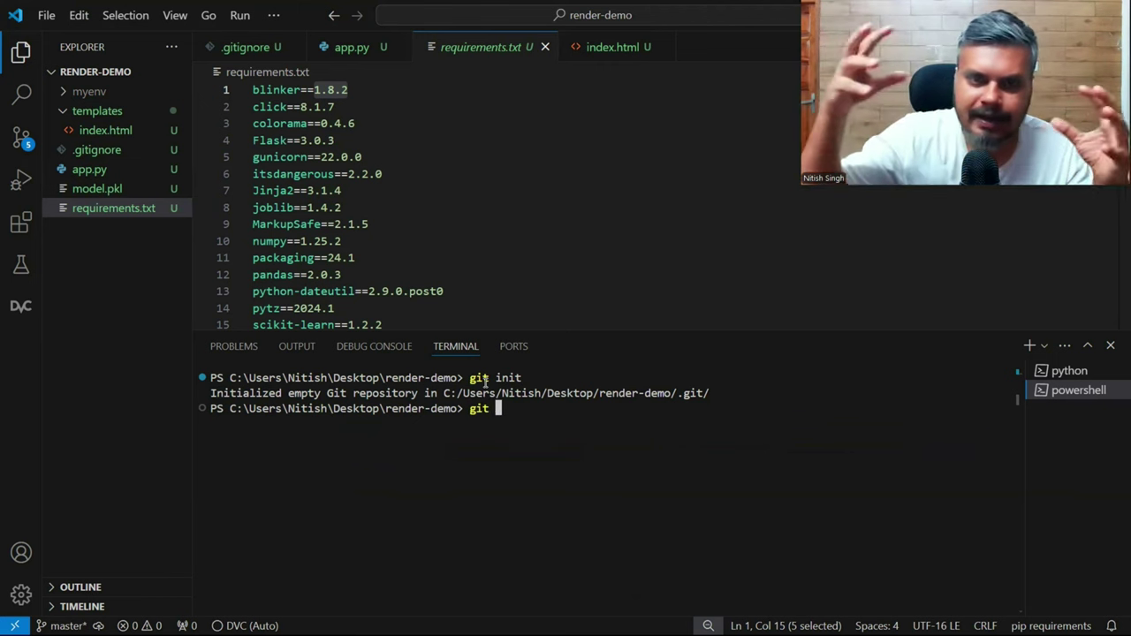
pyautogui.write('remo')
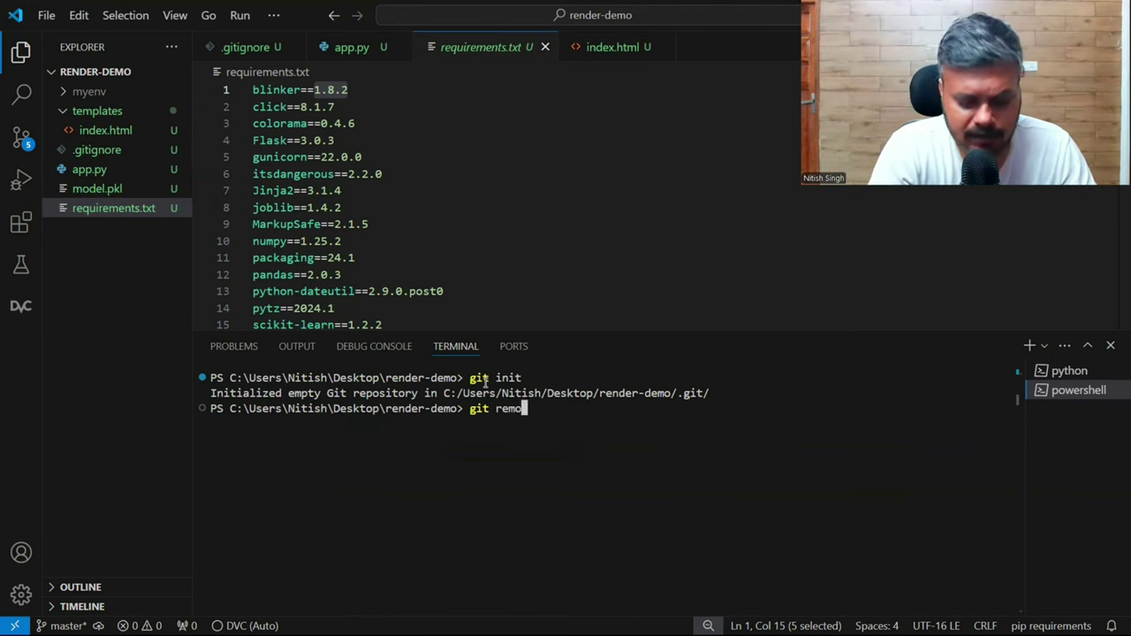
pyautogui.write('te add ')
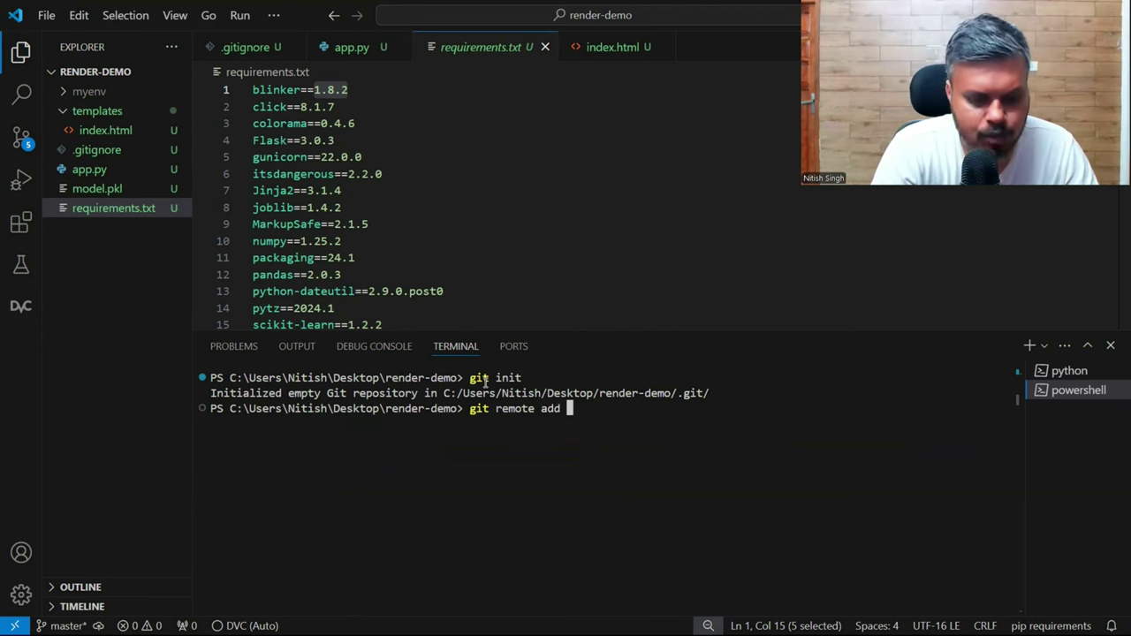
pyautogui.write('origin')
pyautogui.press('BackSpace')
pyautogui.press('BackSpace')
pyautogui.press('BackSpace')
pyautogui.press('BackSpace')
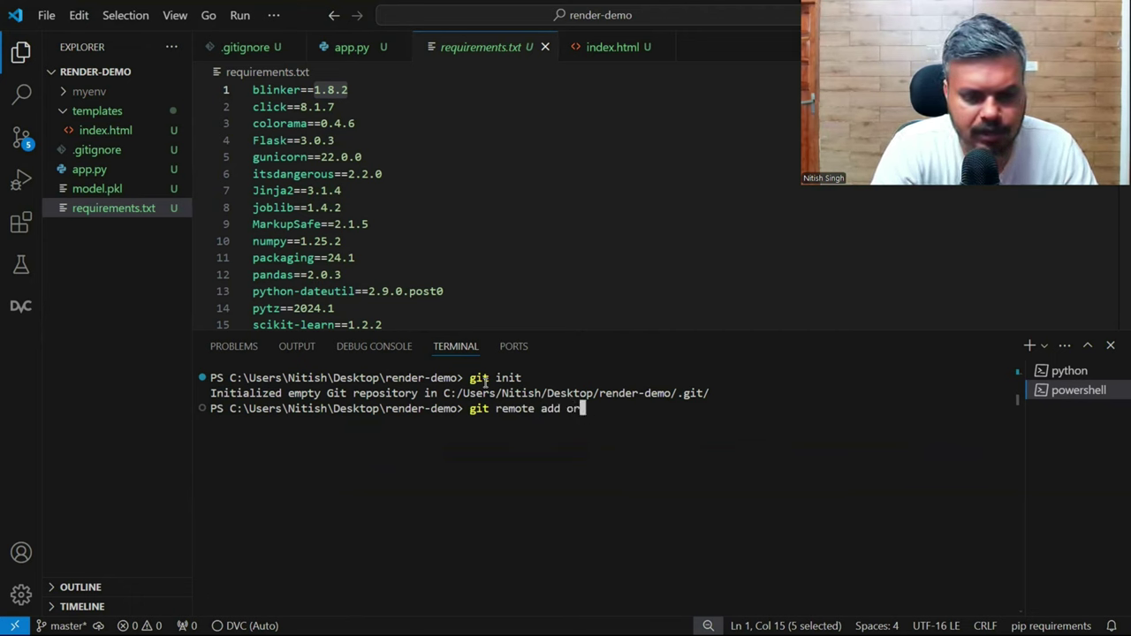
pyautogui.write('igin')
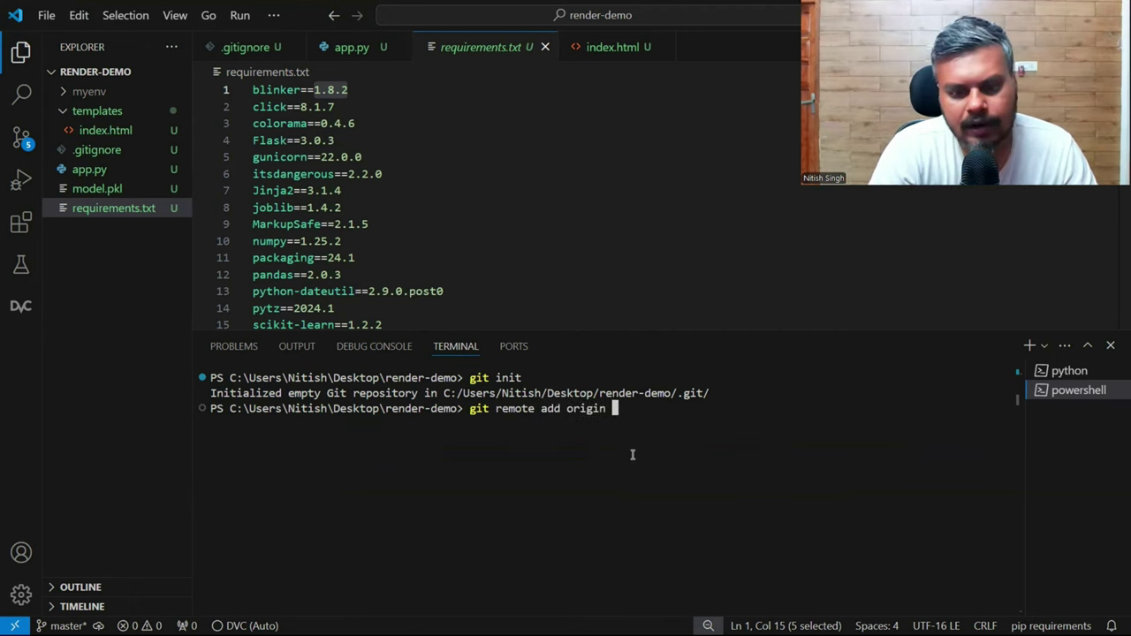
pyautogui.write('https://github.com/campusx-official/render-demo.git')
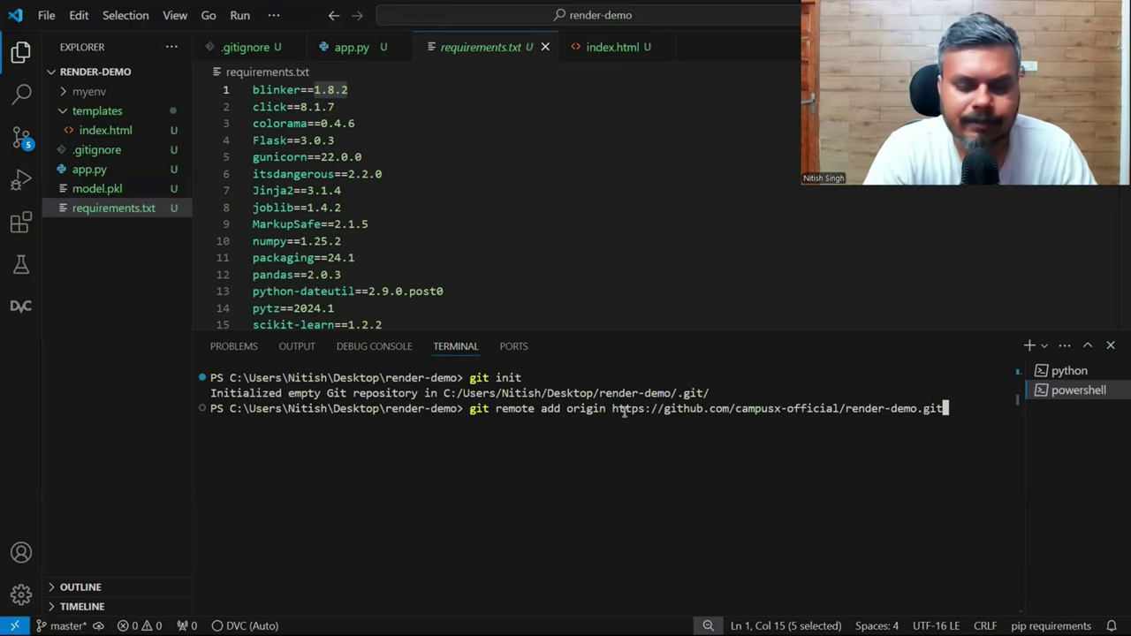
pyautogui.press('Return')
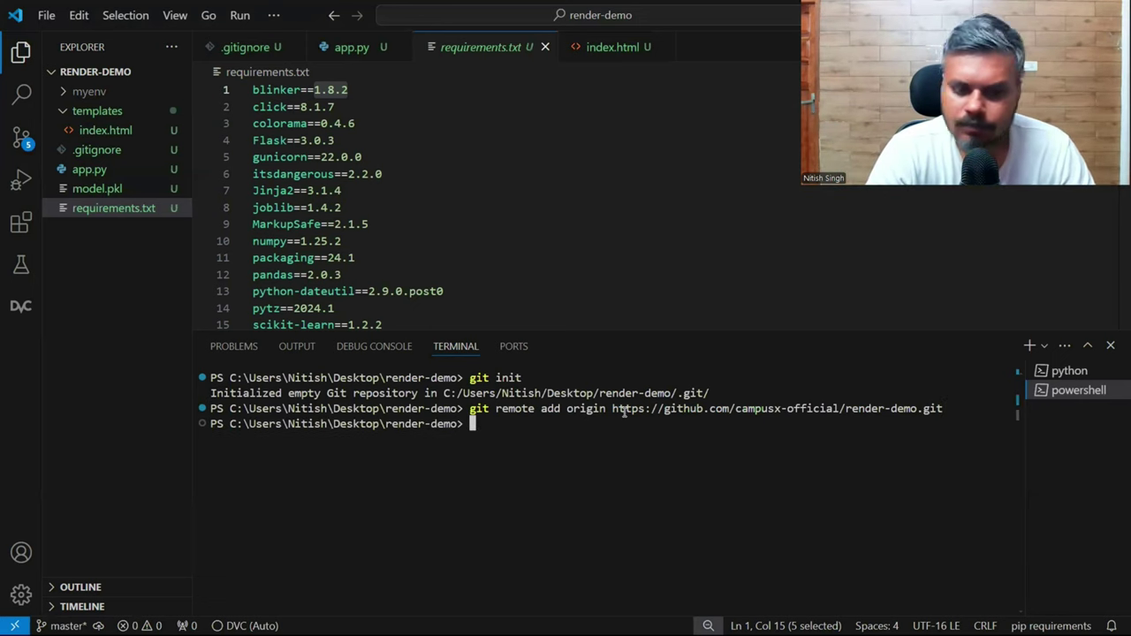
# Check the Git status of the render-demo folder
pyautogui.write('git')
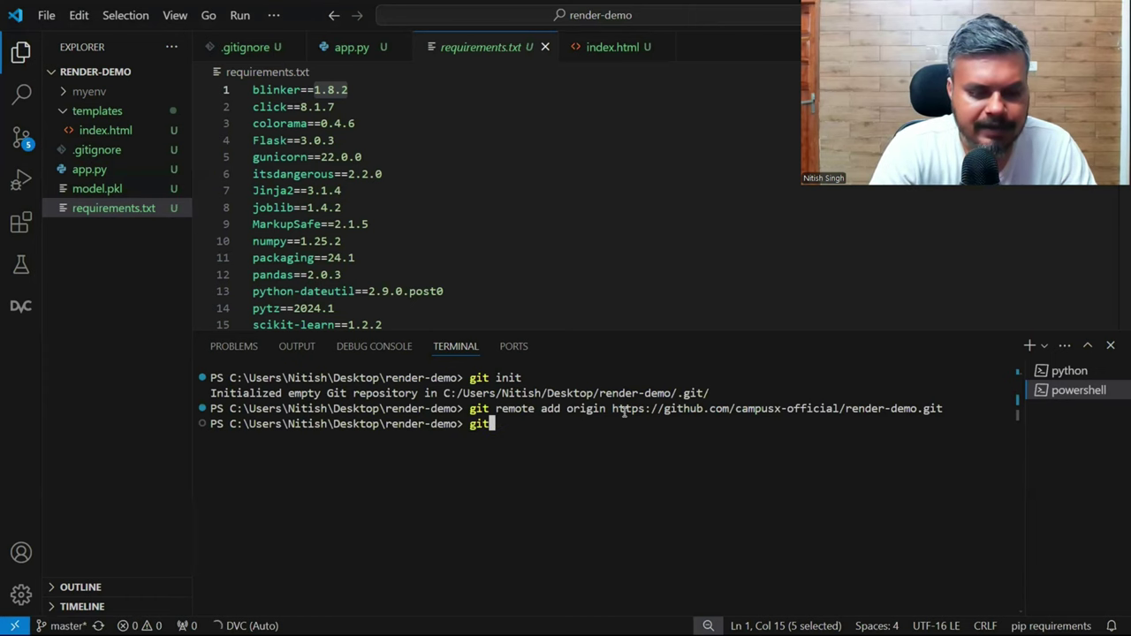
pyautogui.write(' stat')
pyautogui.press('BackSpace')
pyautogui.write('atus')
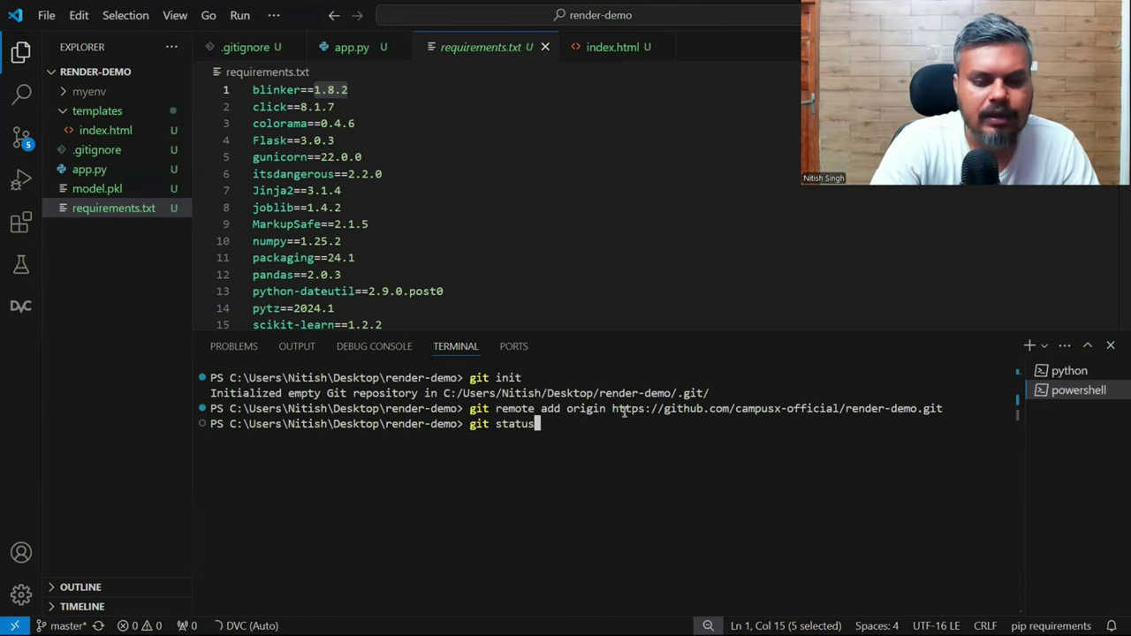
pyautogui.press('Return')
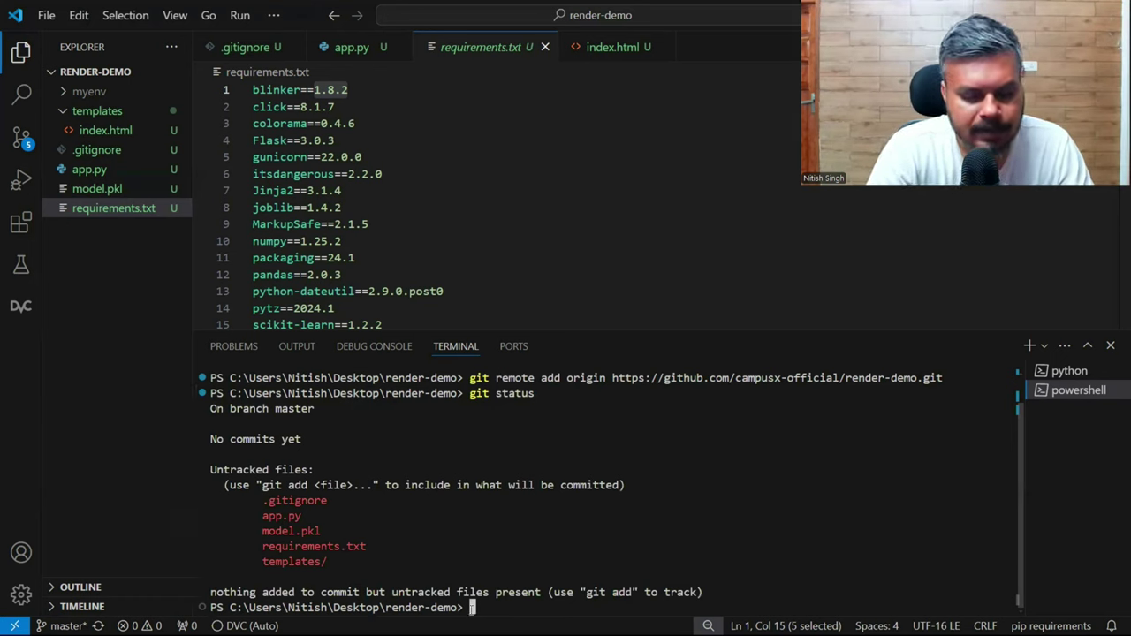
# Stage all project files and commit them with the message "initial commit"
pyautogui.write('git add .')
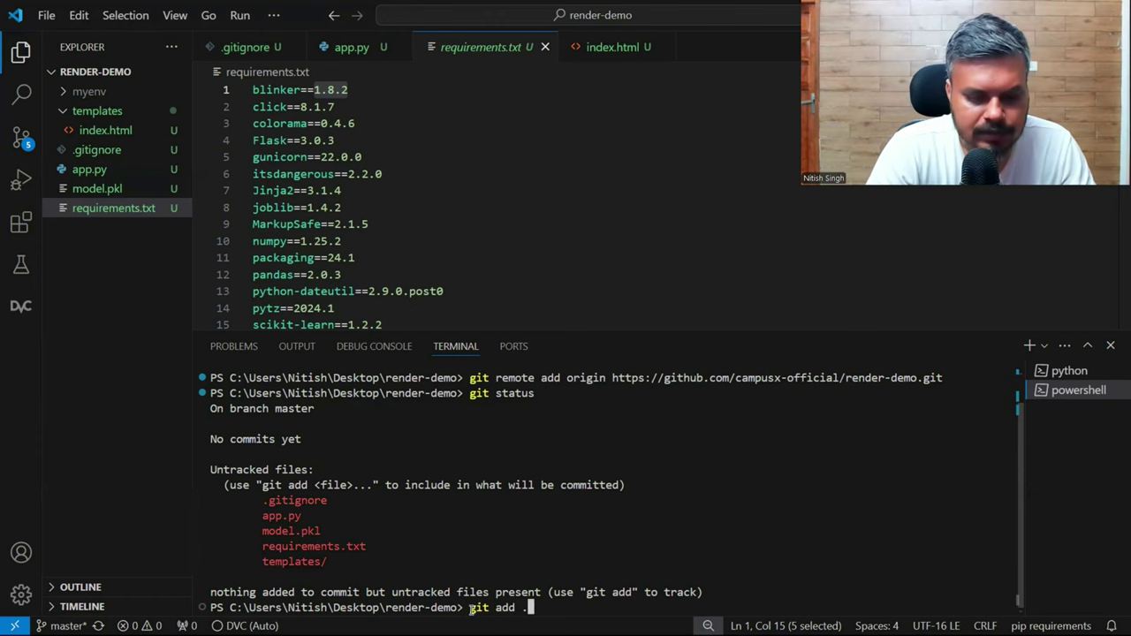
pyautogui.press('Return')
pyautogui.write('git ')
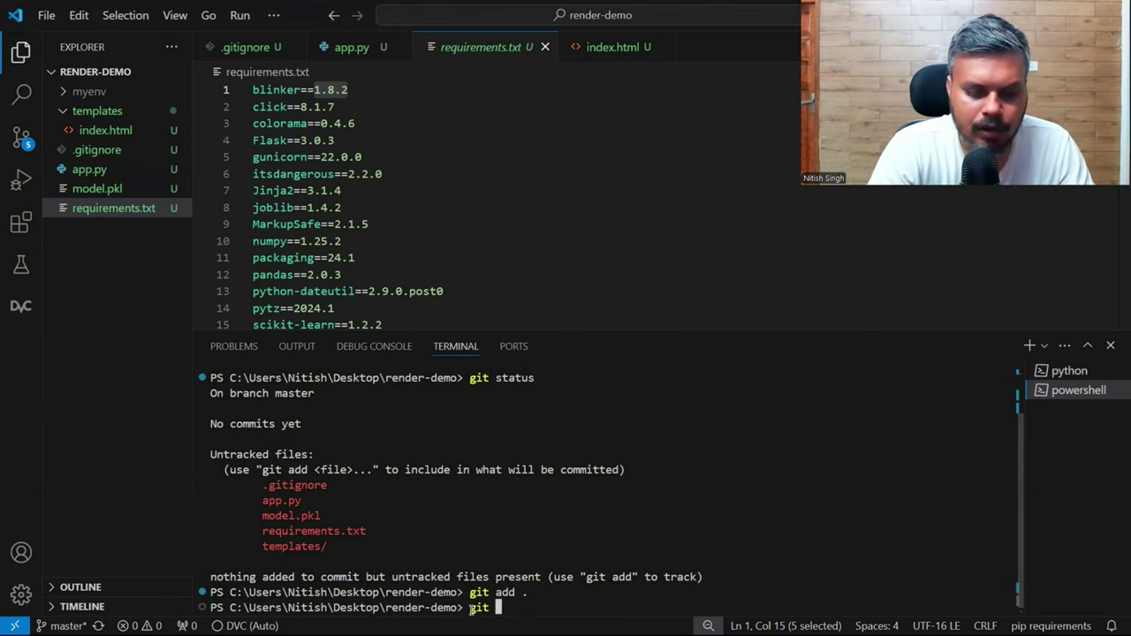
pyautogui.write('commit -m ""')
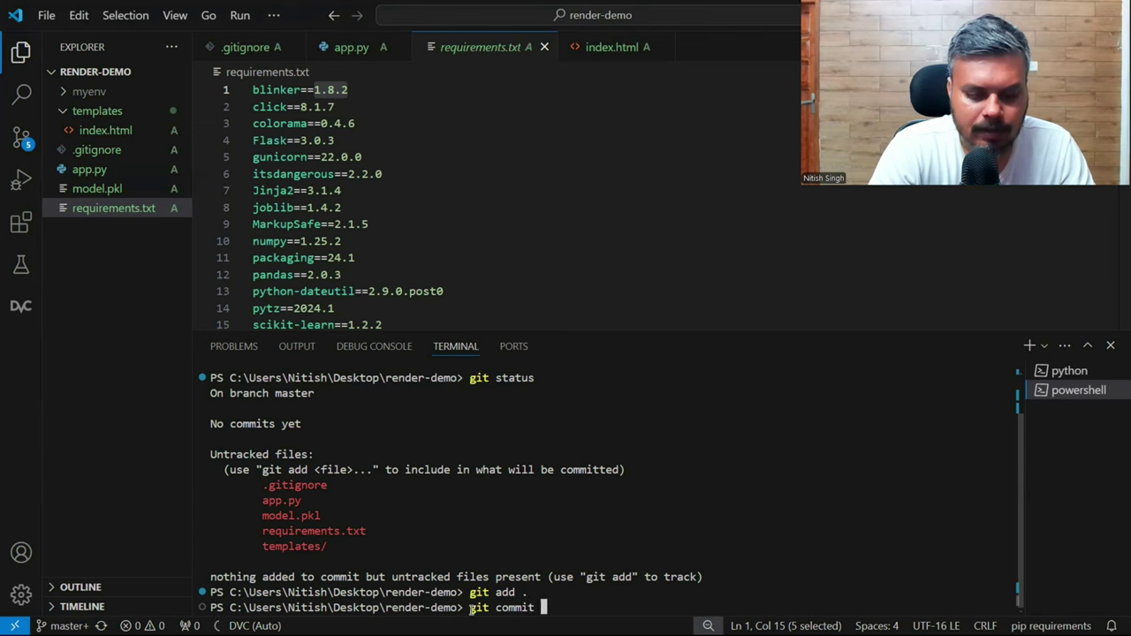
pyautogui.press('Left')
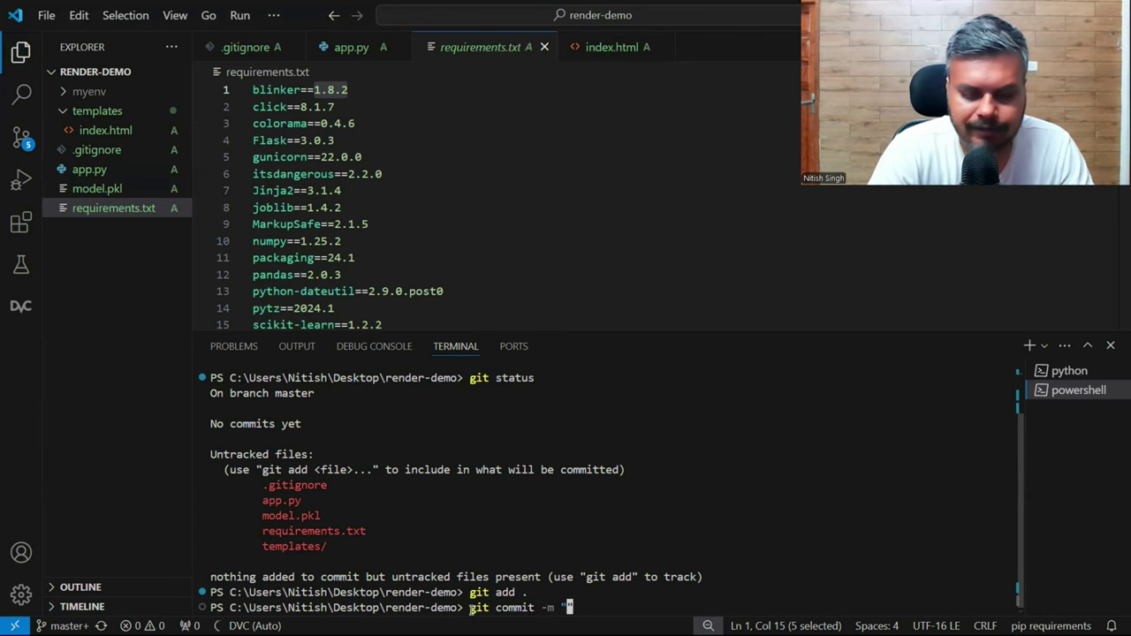
pyautogui.write('initial ')
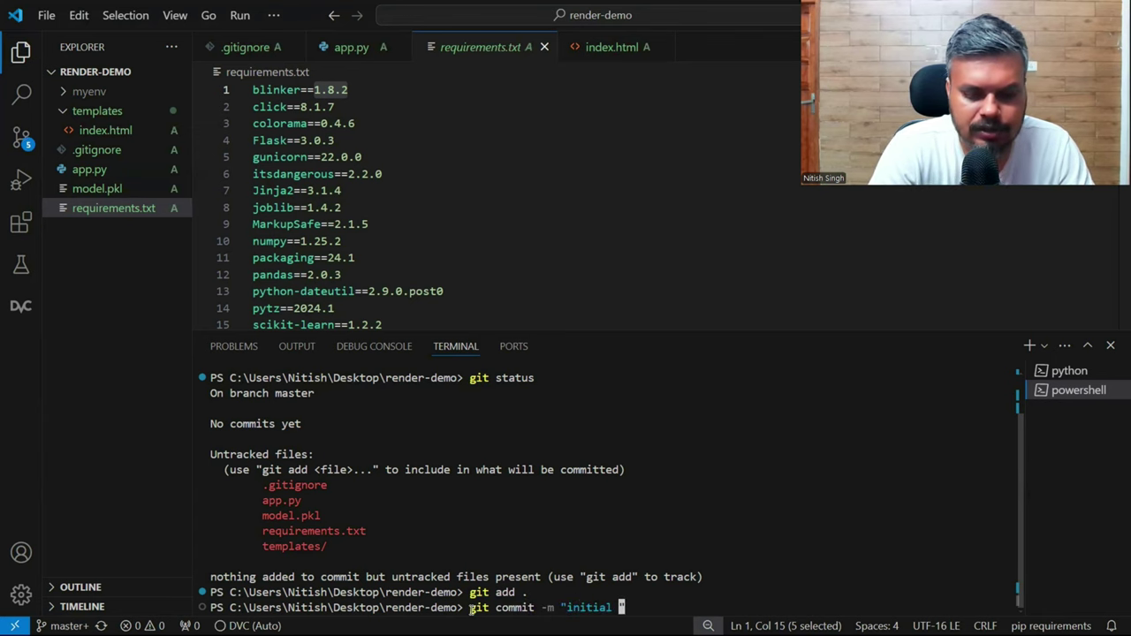
pyautogui.write('commit')
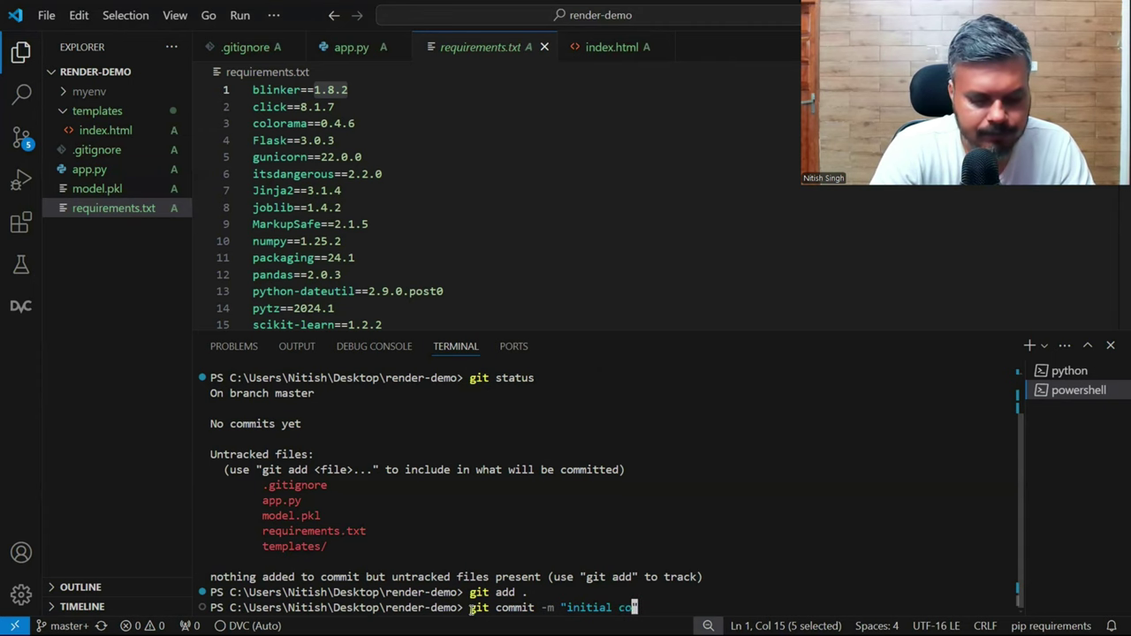
pyautogui.press('End')
pyautogui.press('Return')
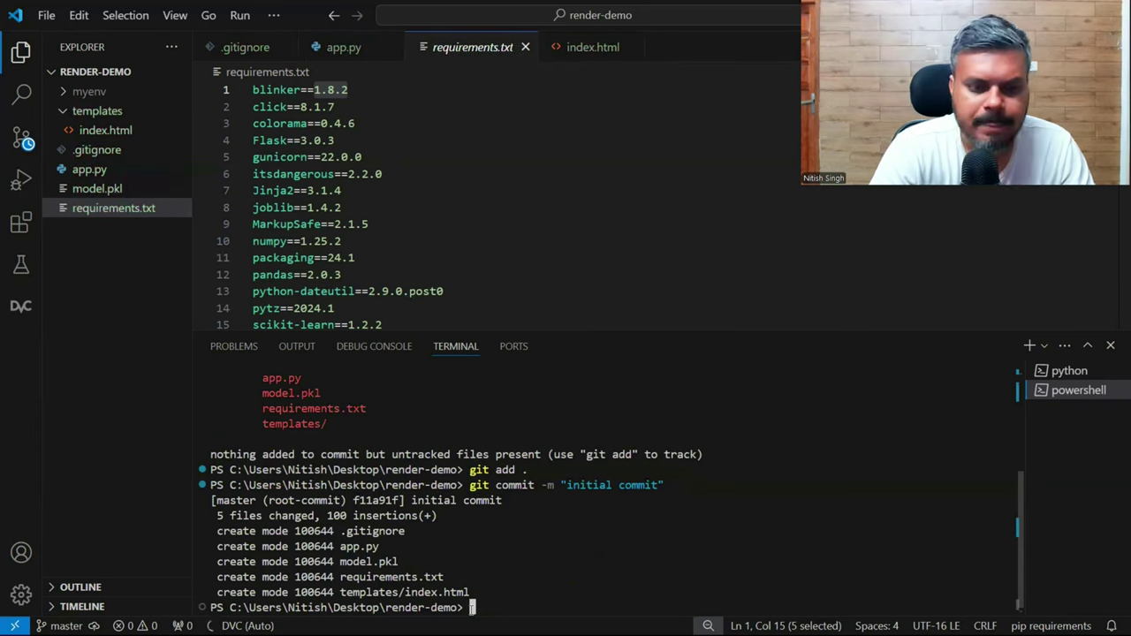
# Push the committed code to the master branch of origin
pyautogui.write('git ')
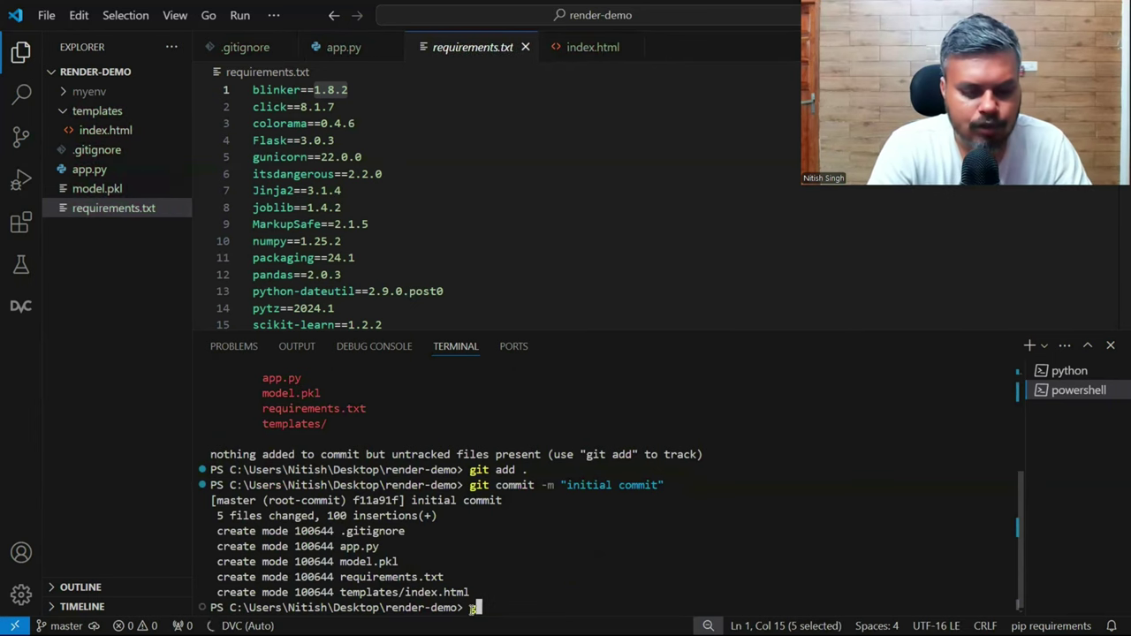
pyautogui.write('push orgin')
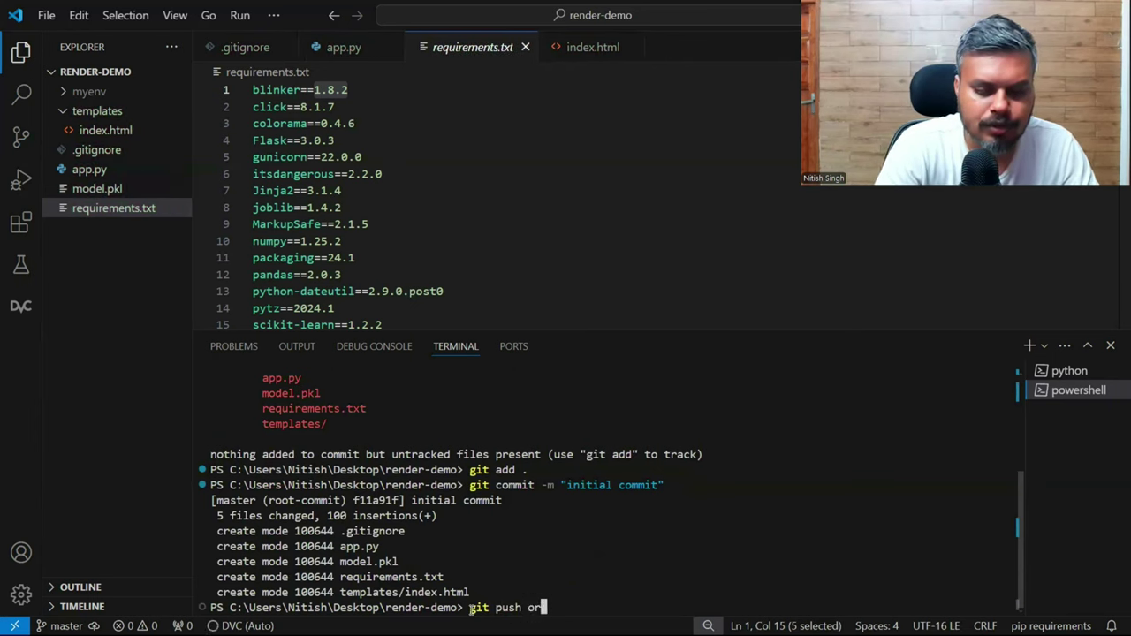
pyautogui.press('BackSpace')
pyautogui.press('BackSpace')
pyautogui.press('BackSpace')
pyautogui.write('i')
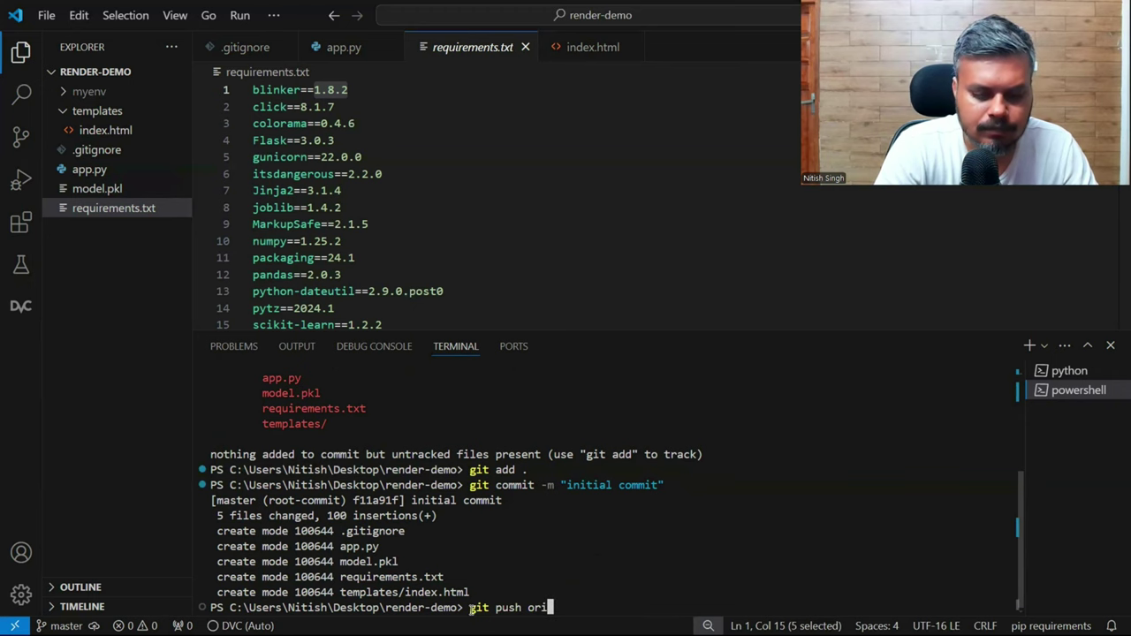
pyautogui.write('gin master')
pyautogui.press('Return')
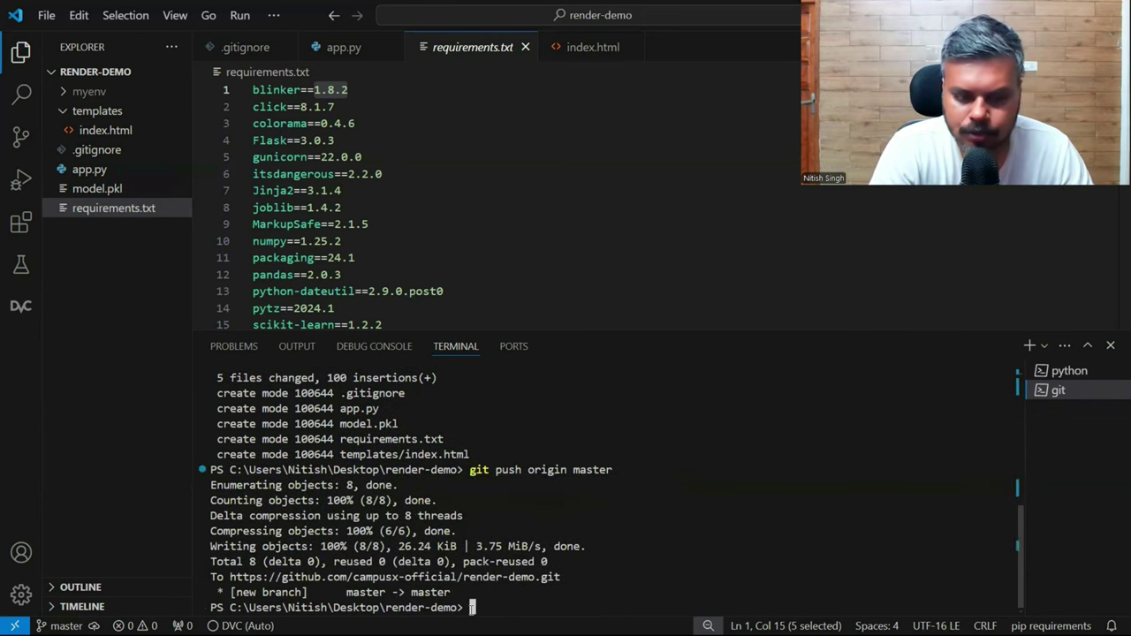
# Switch to Chrome and check the pushed files on the render-demo GitHub repository page
pyautogui.hotkey('alt', 'Tab')
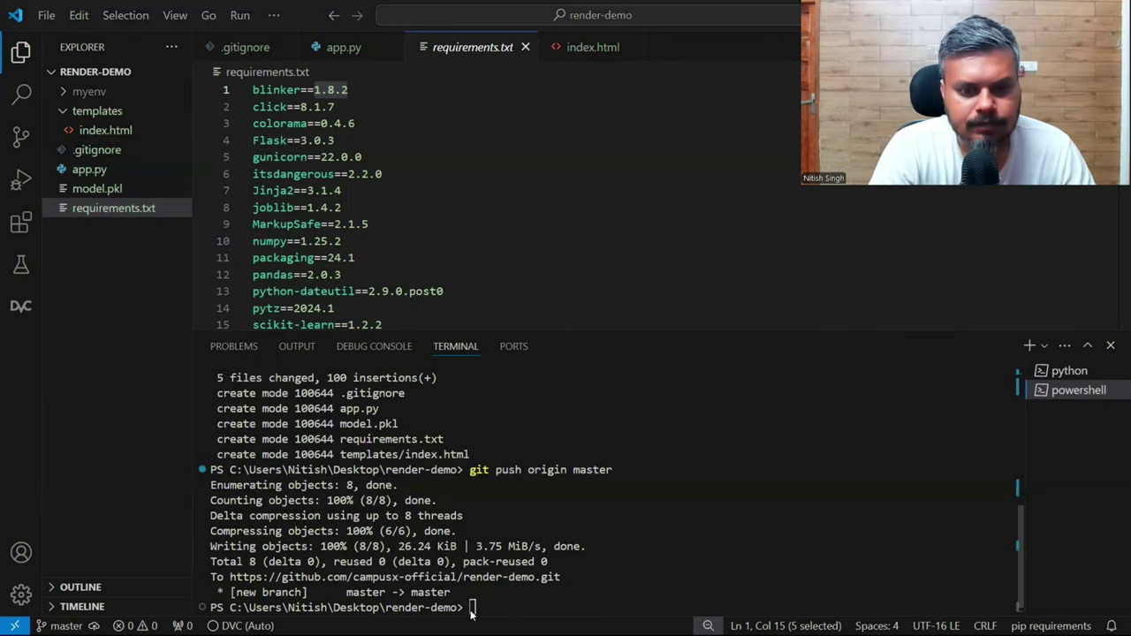
pyautogui.hotkey('alt', 'Tab')
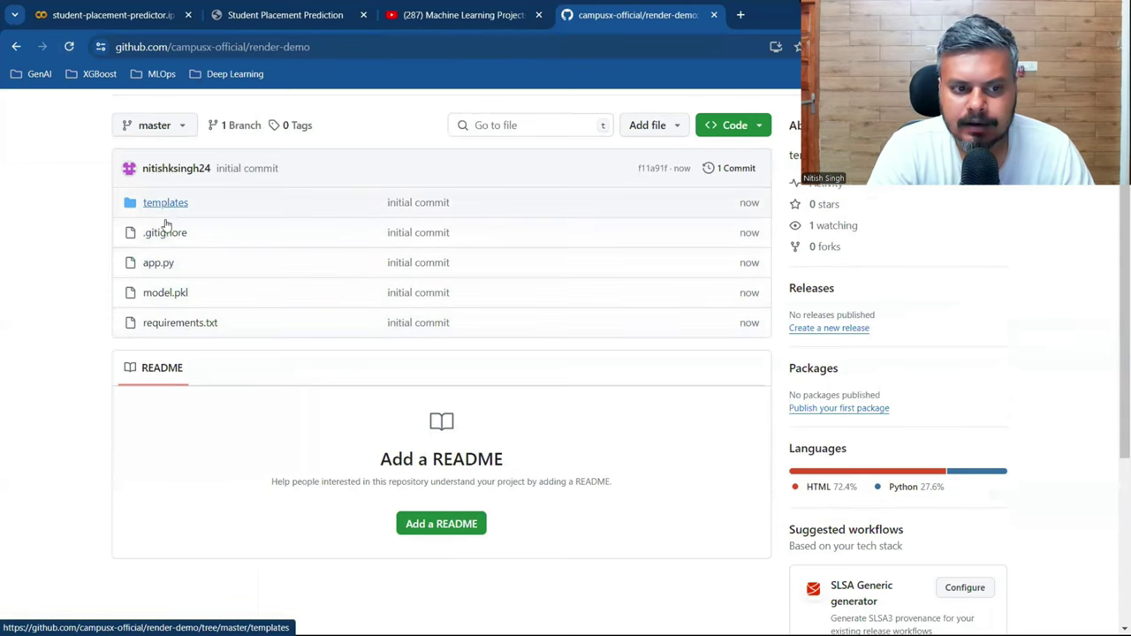
pyautogui.scroll(2, 173, 336)
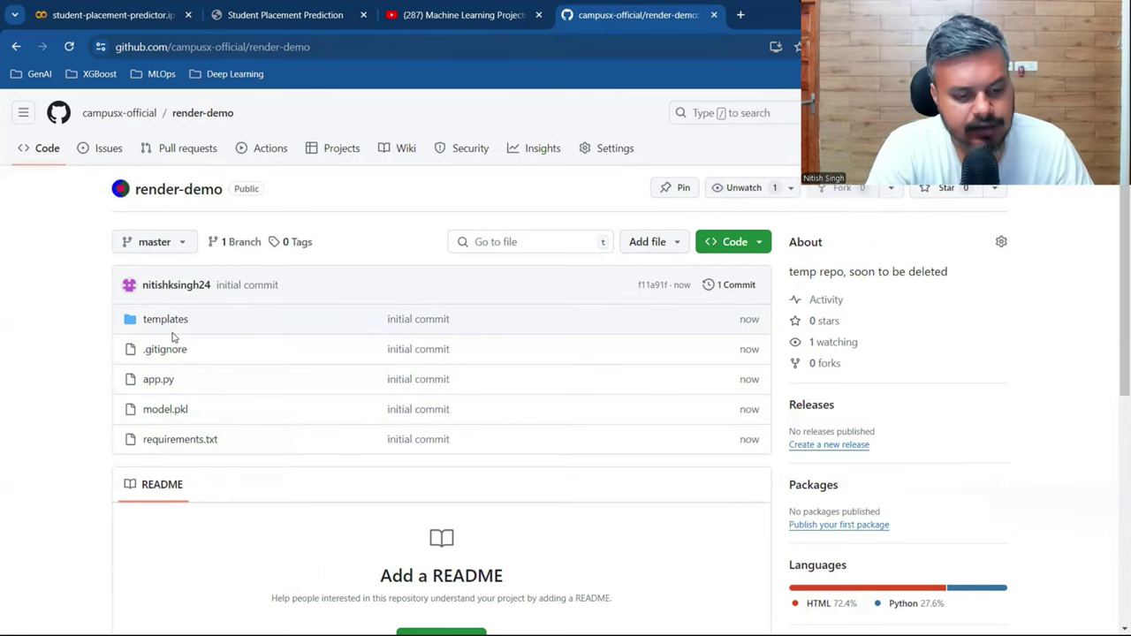
# Switch to Notepad and highlight "Deploy on render" in step 5 of the deployment plan
pyautogui.hotkey('alt', 'Tab')
pyautogui.hotkey('alt', 'Tab')
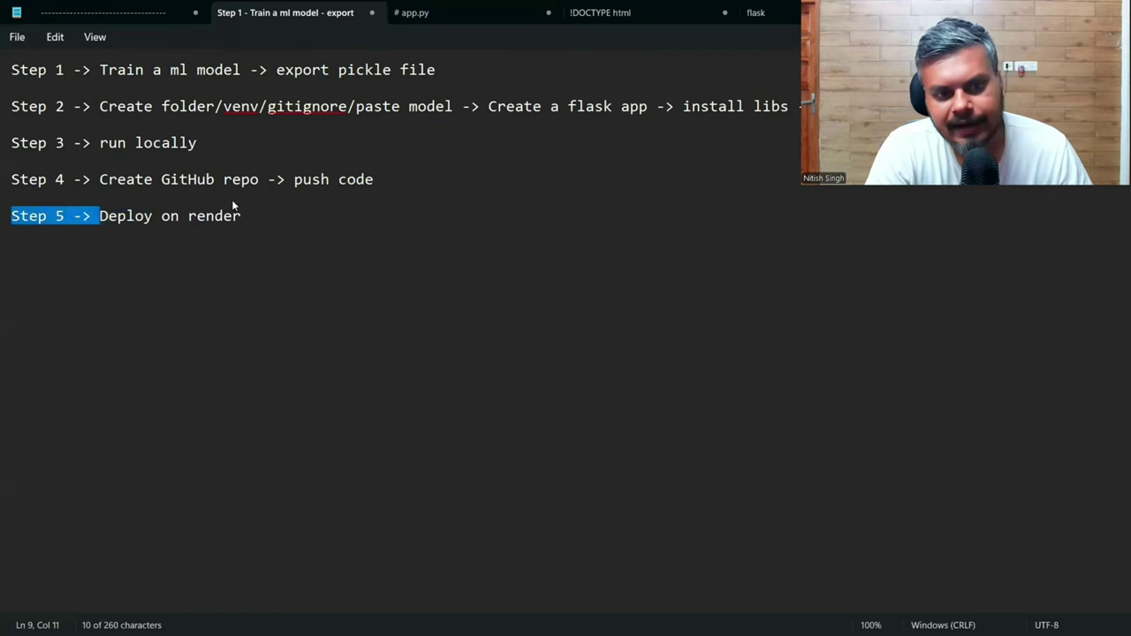
pyautogui.moveTo(99, 216); pyautogui.dragTo(245, 212)
# Switch back to Chrome, search for "render" in a new tab and open the Render website
pyautogui.hotkey('alt', 'Tab')
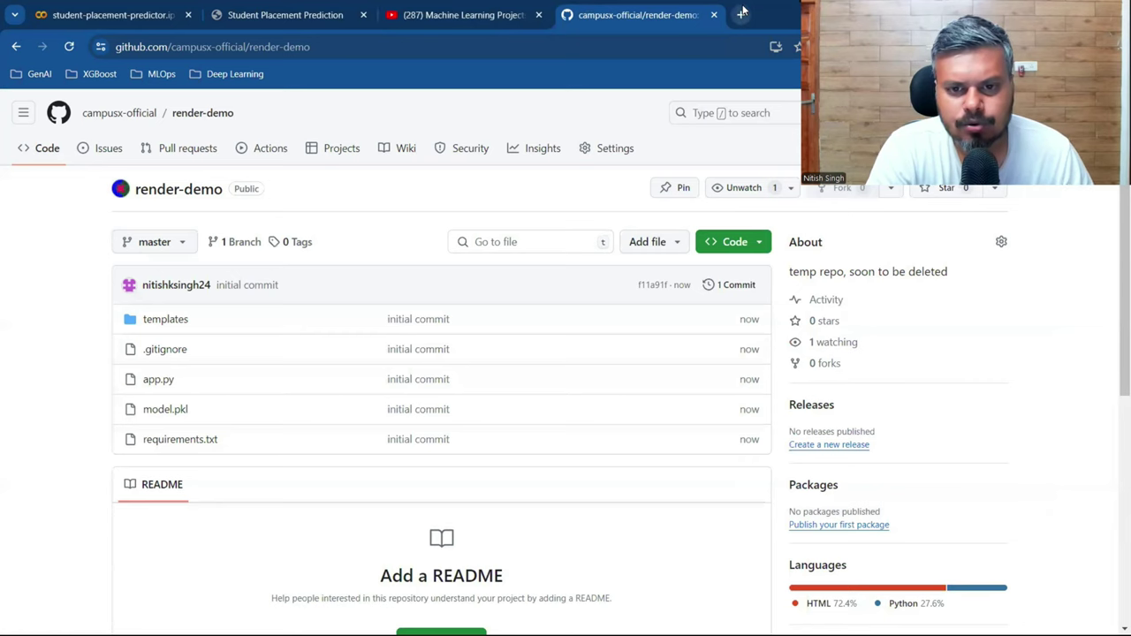
pyautogui.click(741, 14)
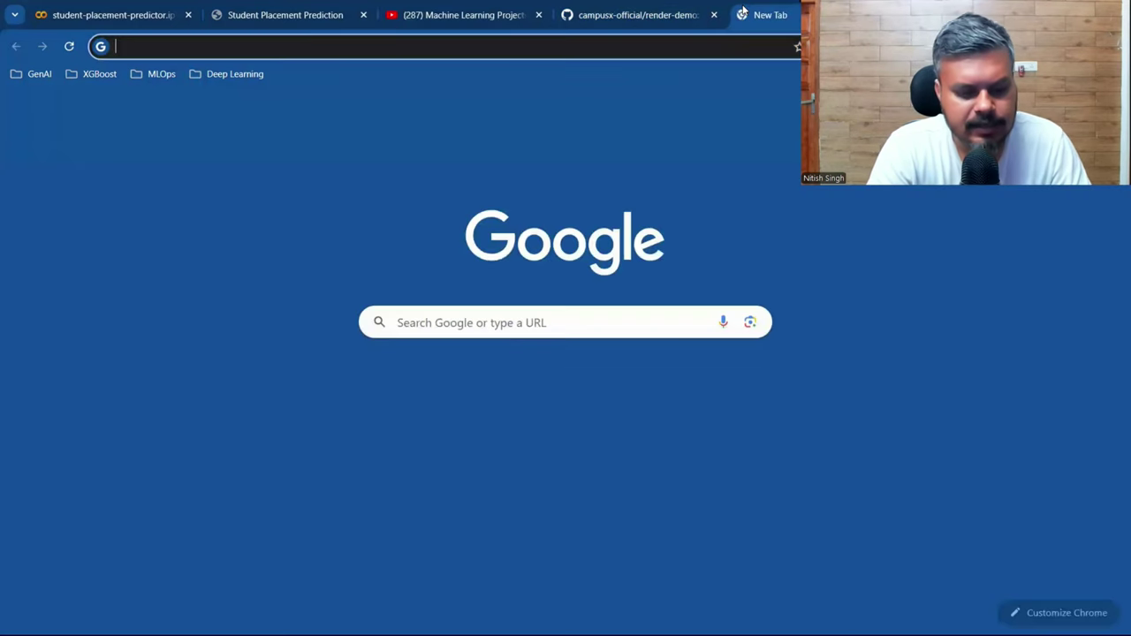
pyautogui.write('render')
pyautogui.press('Return')
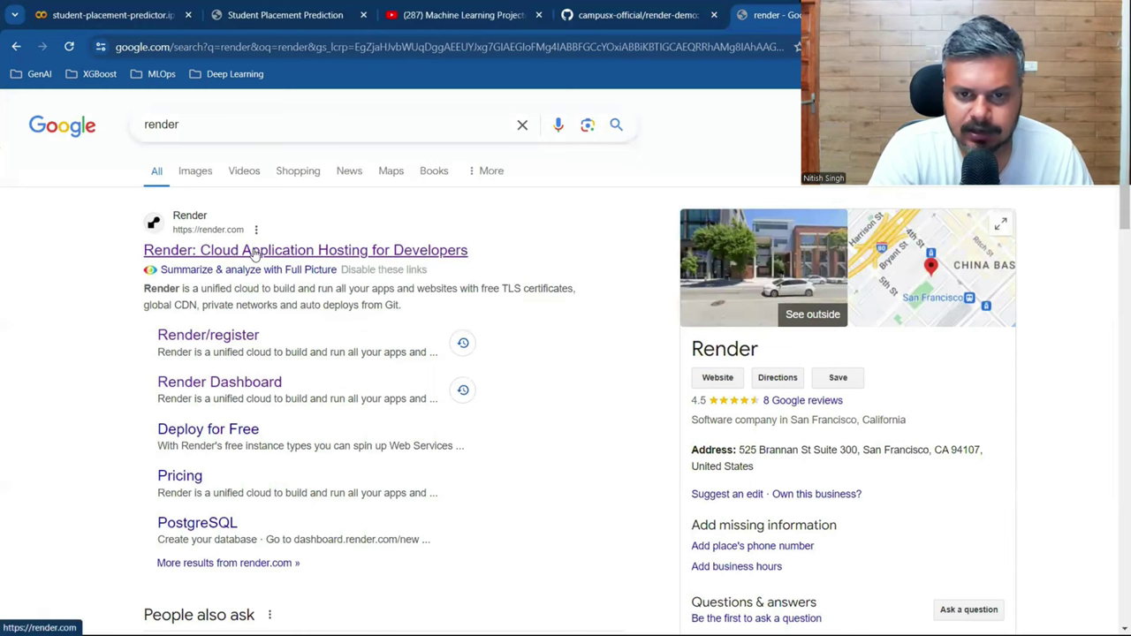
pyautogui.click(253, 250)
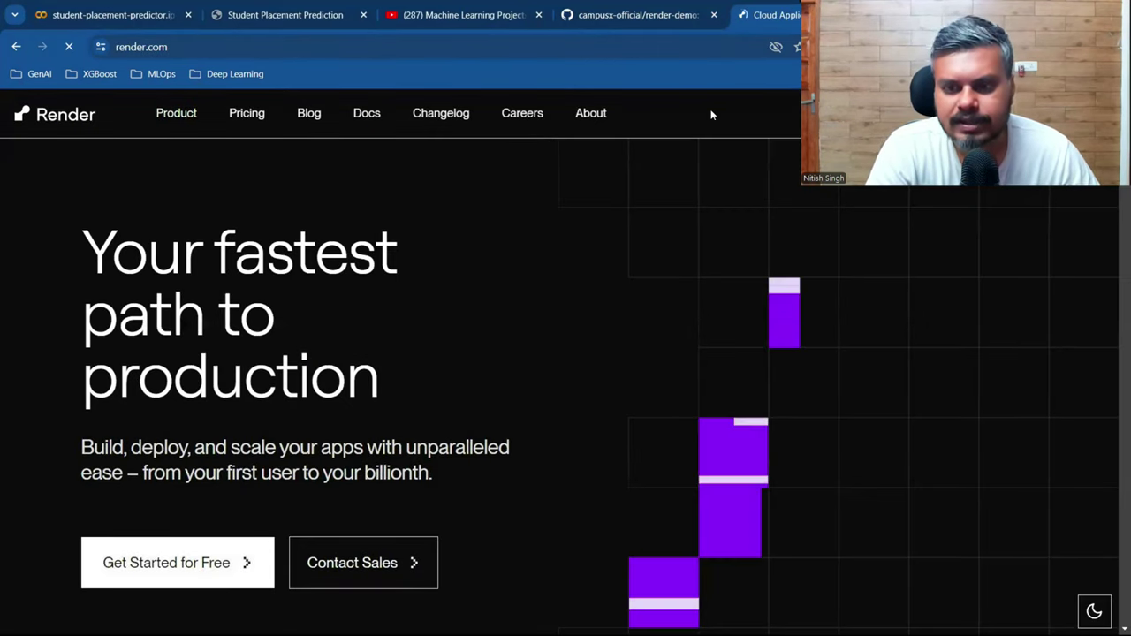
# Open the Render dashboard and start creating a new web service
pyautogui.click(965, 122)
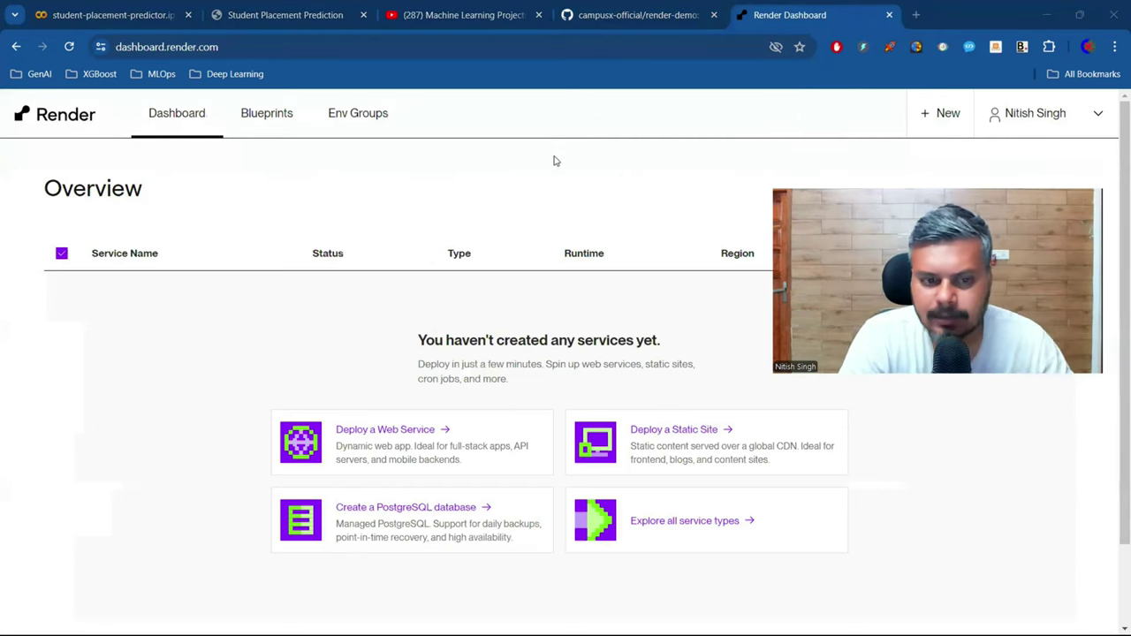
pyautogui.click(944, 116)
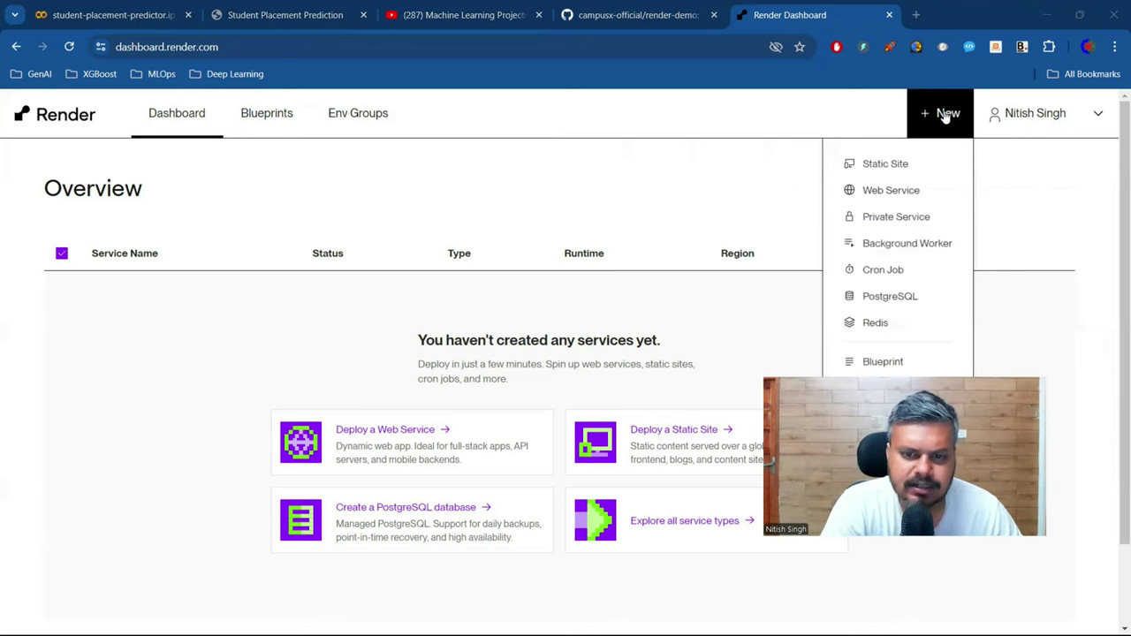
pyautogui.click(895, 198)
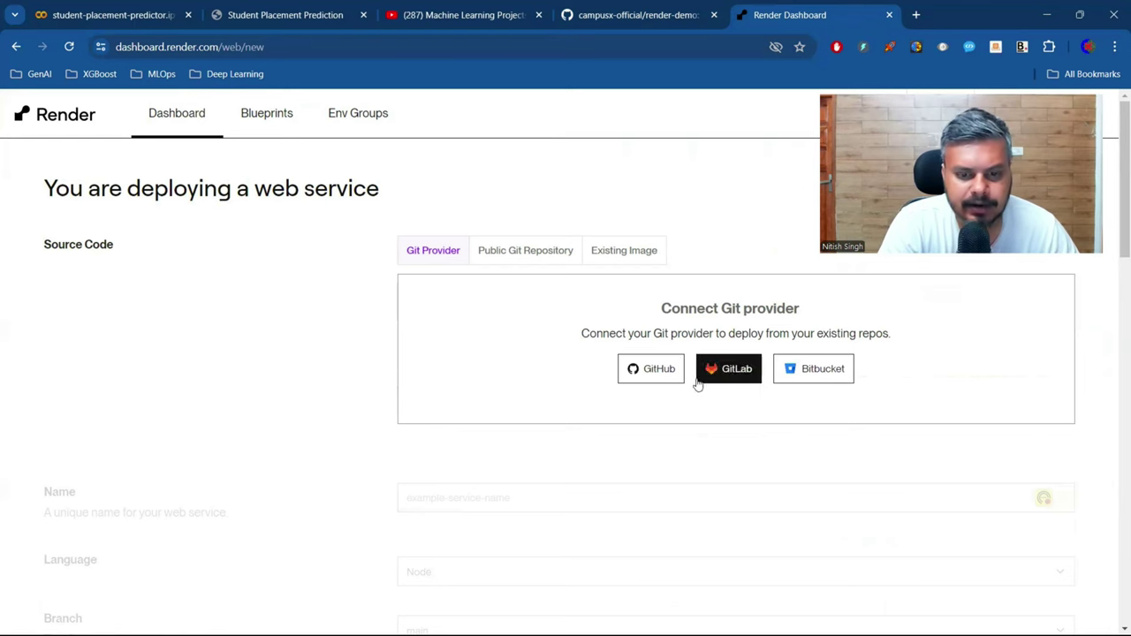
# Connect GitHub as the Git provider, installing Render only for the campusx-official/render-demo repository
pyautogui.click(659, 371)
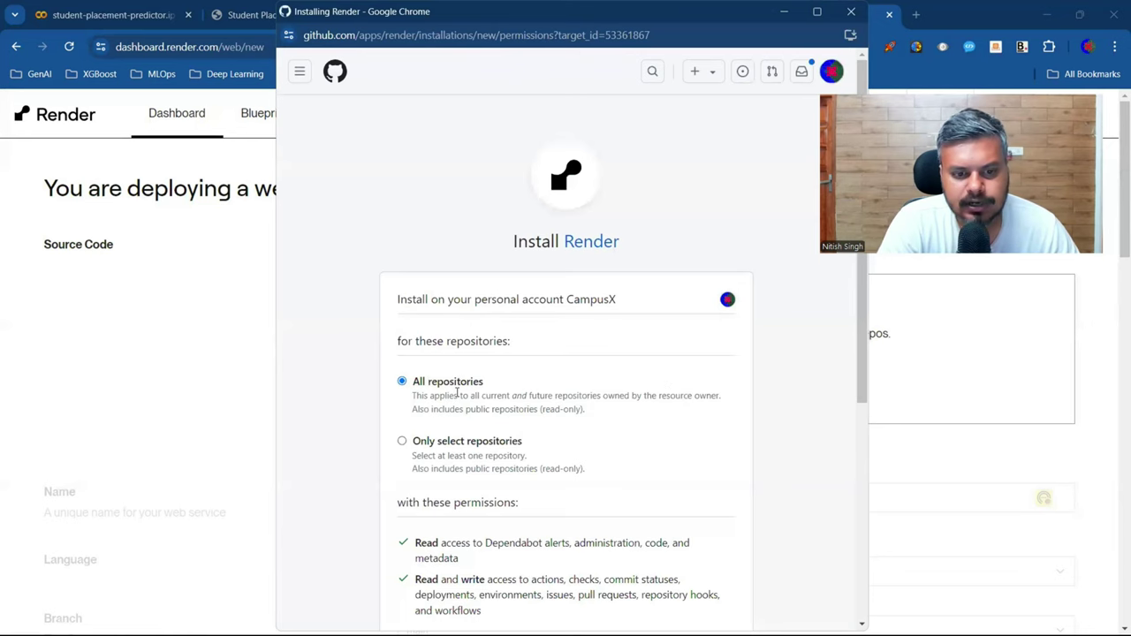
pyautogui.scroll(-1, 457, 394)
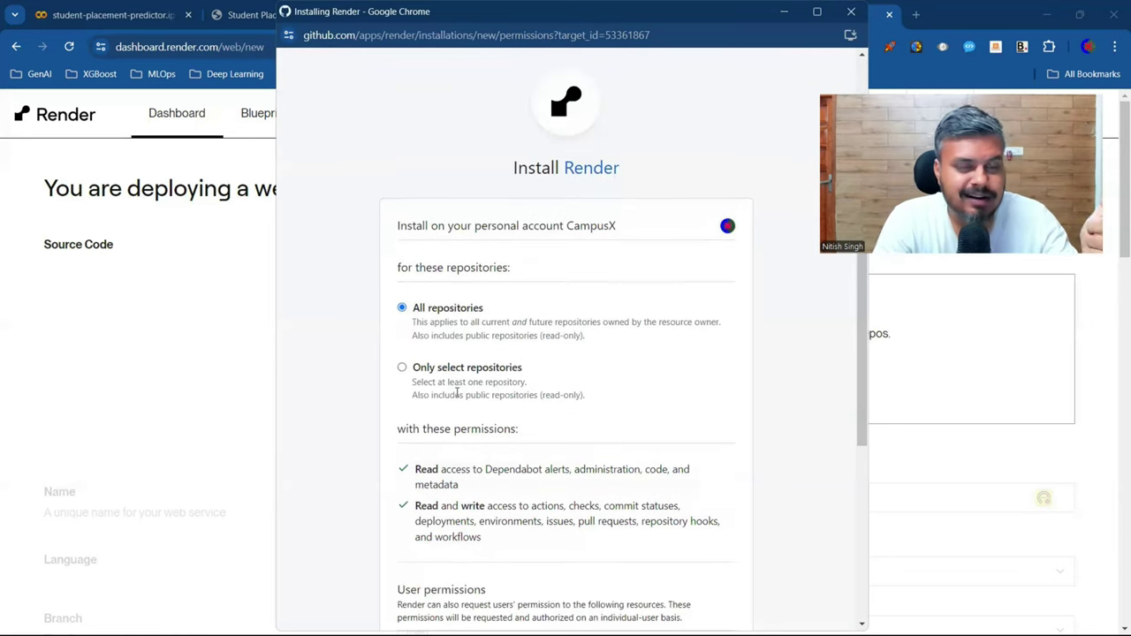
pyautogui.scroll(-1, 457, 394)
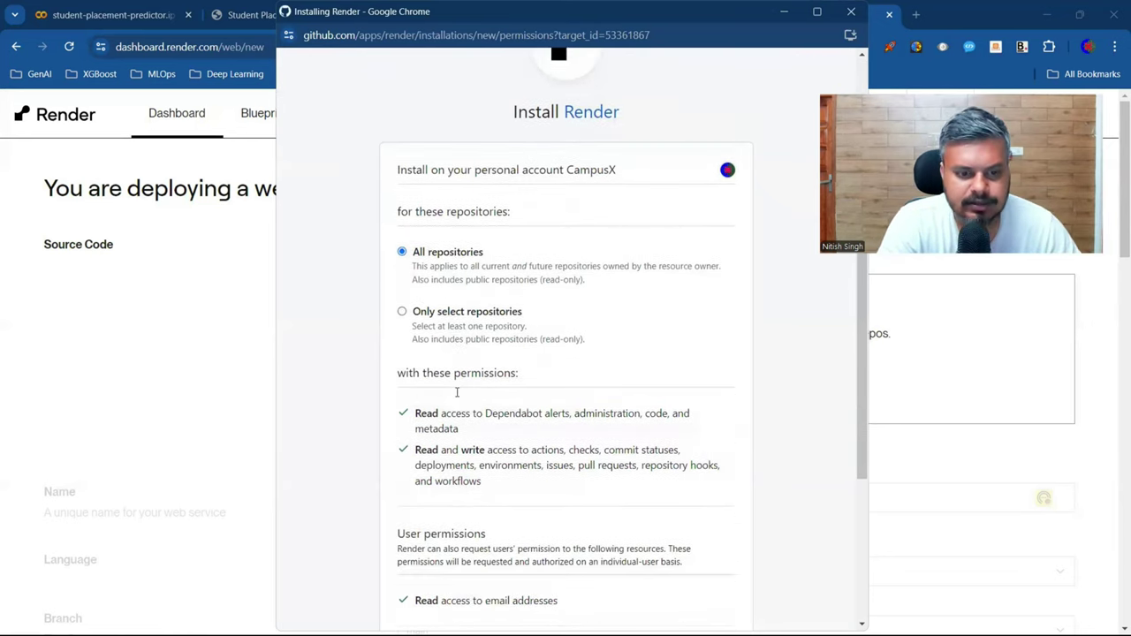
pyautogui.click(403, 311)
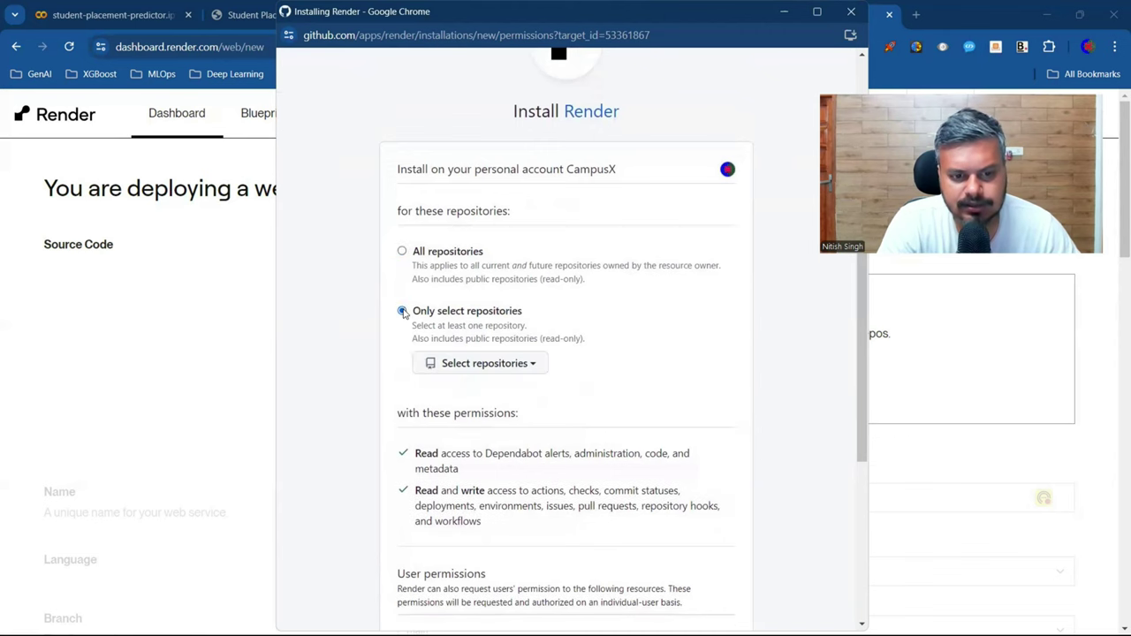
pyautogui.click(504, 365)
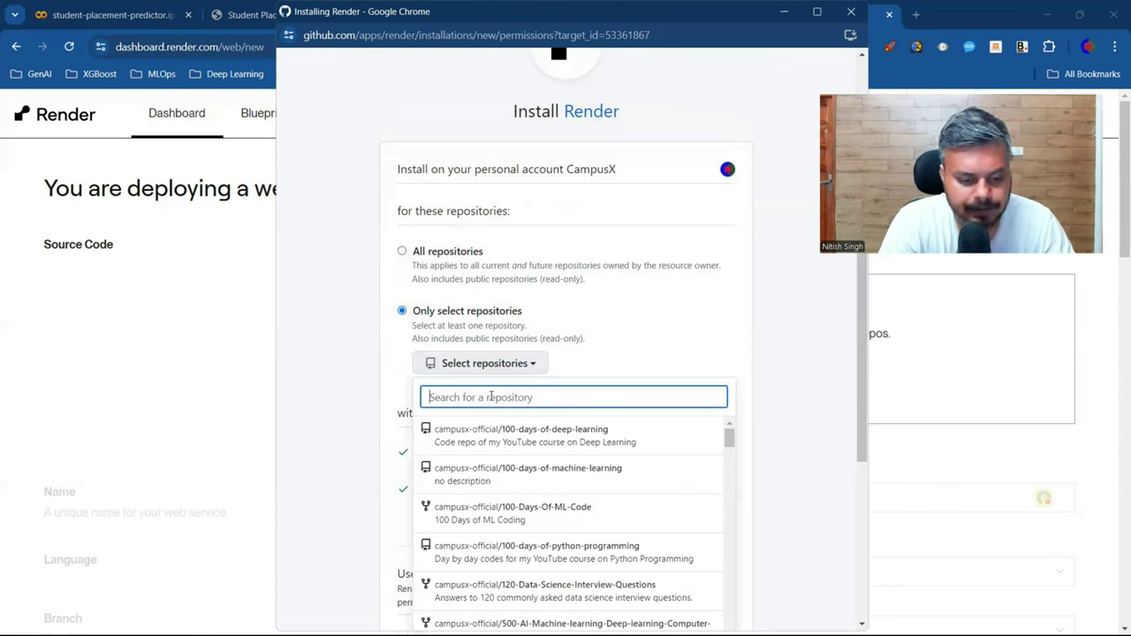
pyautogui.write('render')
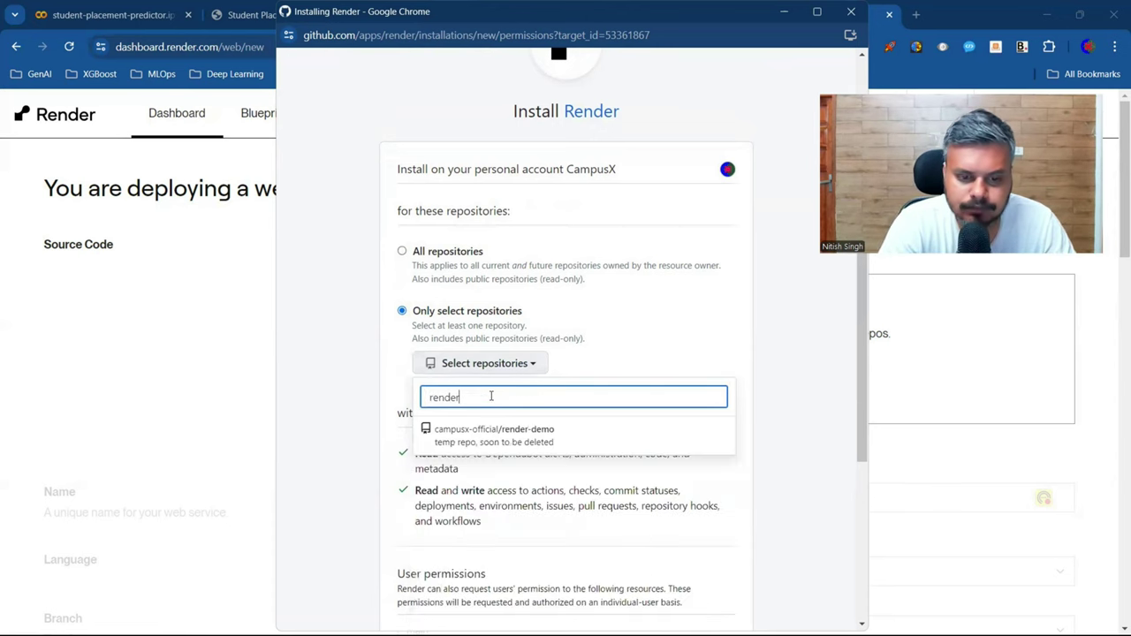
pyautogui.click(530, 441)
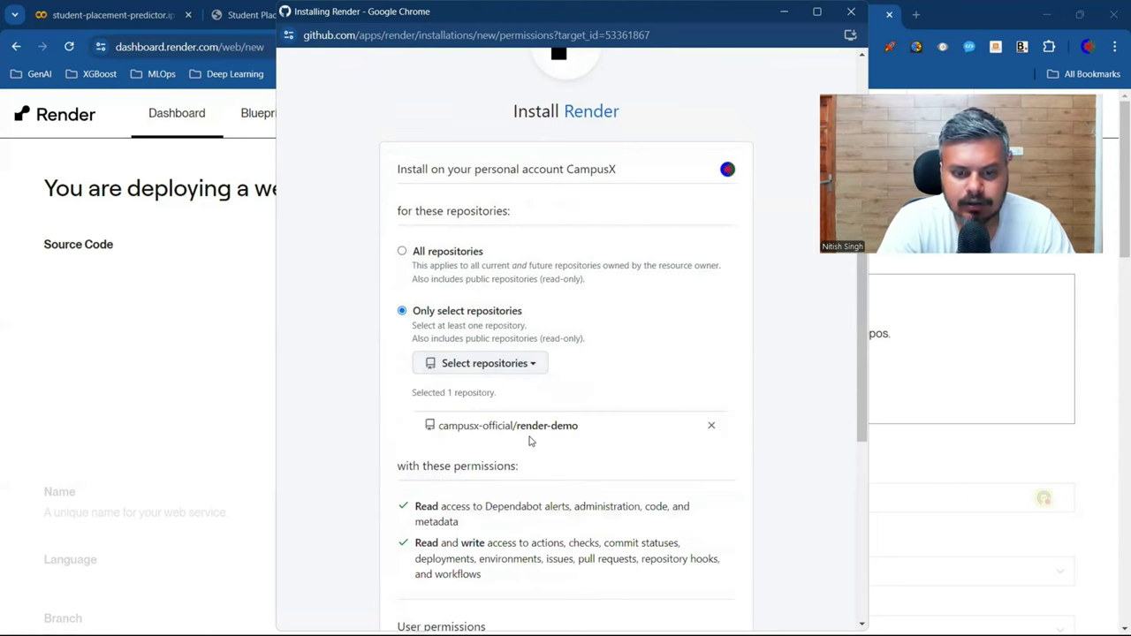
pyautogui.scroll(-3, 530, 442)
pyautogui.click(402, 500)
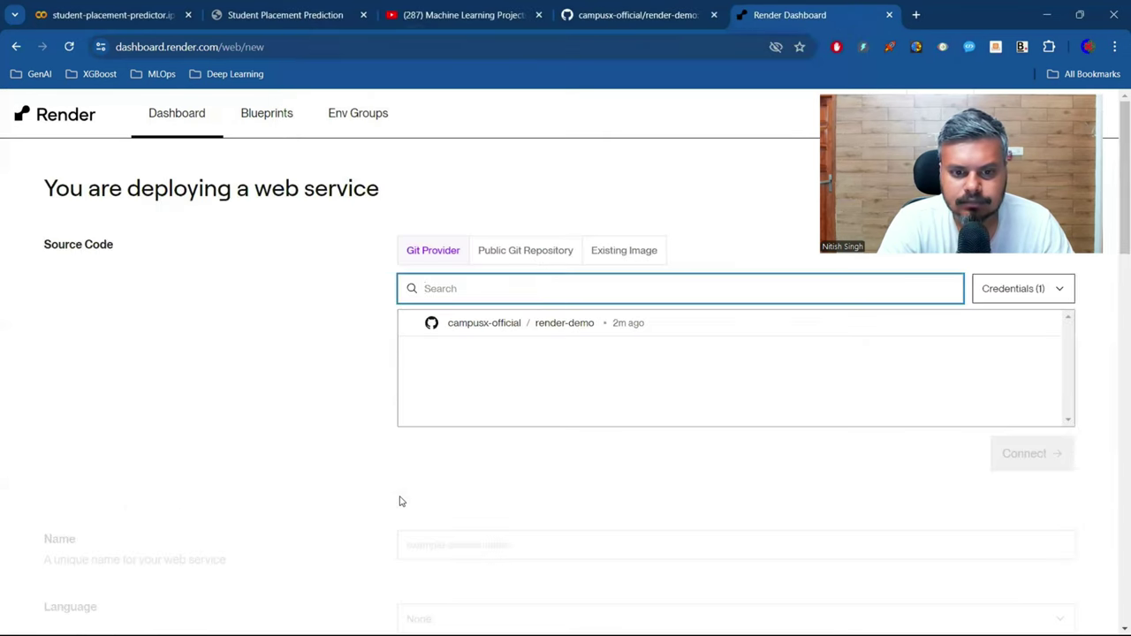
# Connect the render-demo repository as the source code and name the web service render-demo-campusx
pyautogui.click(694, 323)
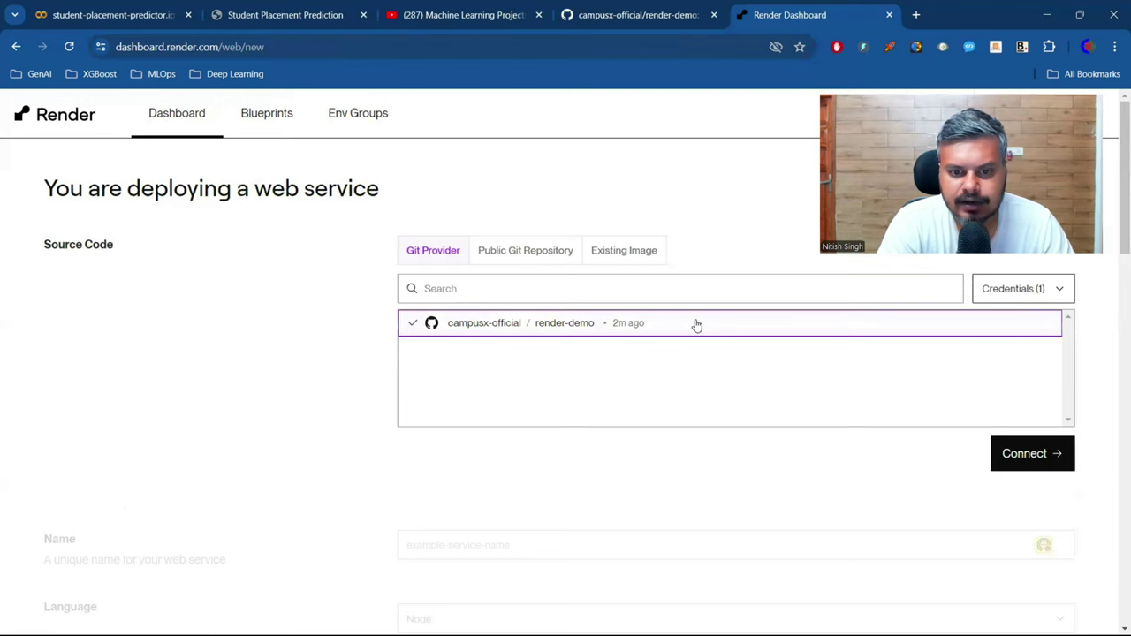
pyautogui.click(1008, 456)
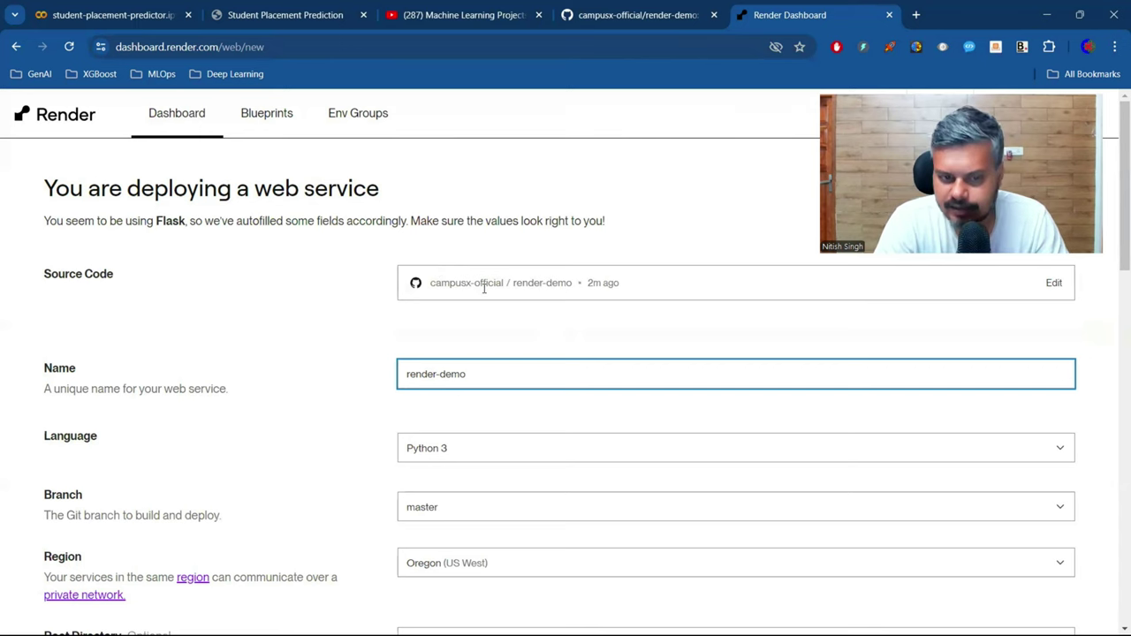
pyautogui.scroll(-1, 358, 339)
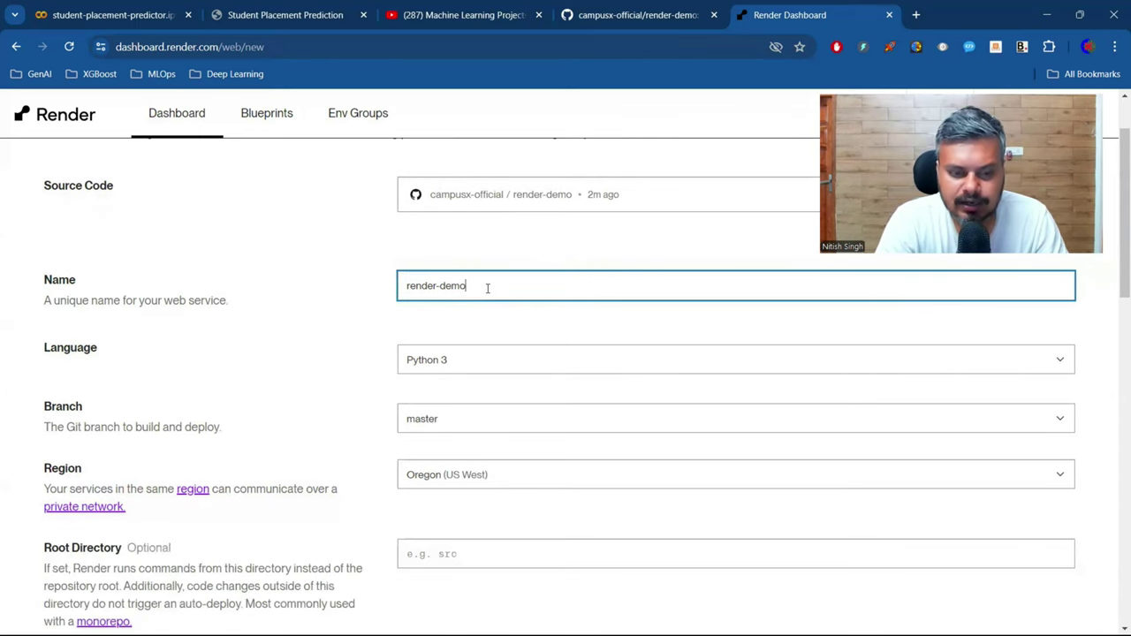
pyautogui.write('-')
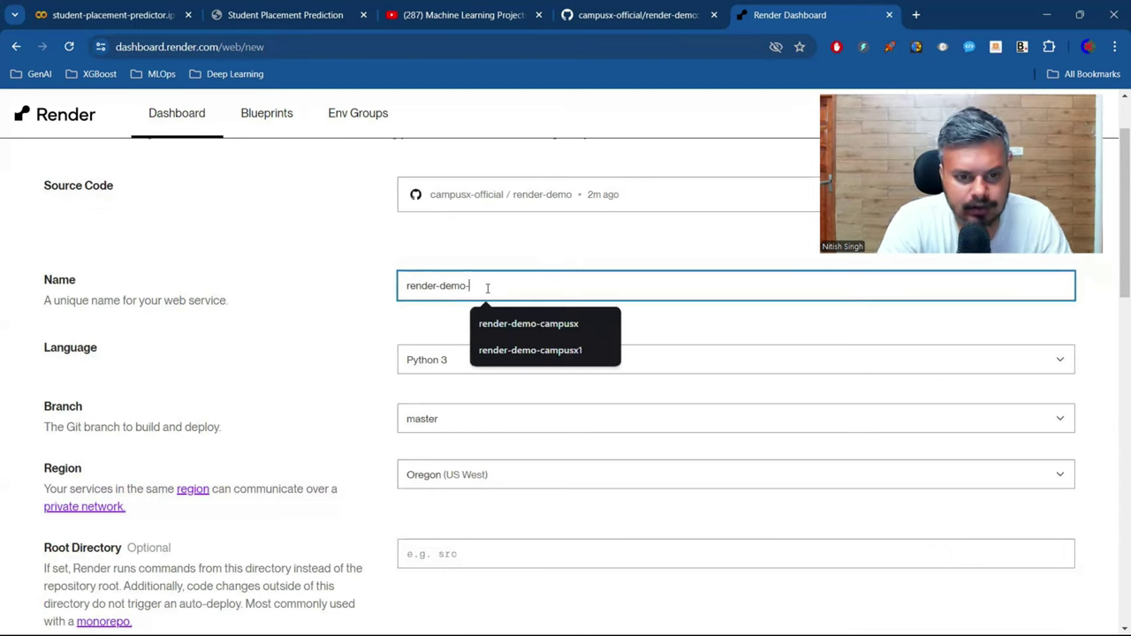
pyautogui.write('campusx')
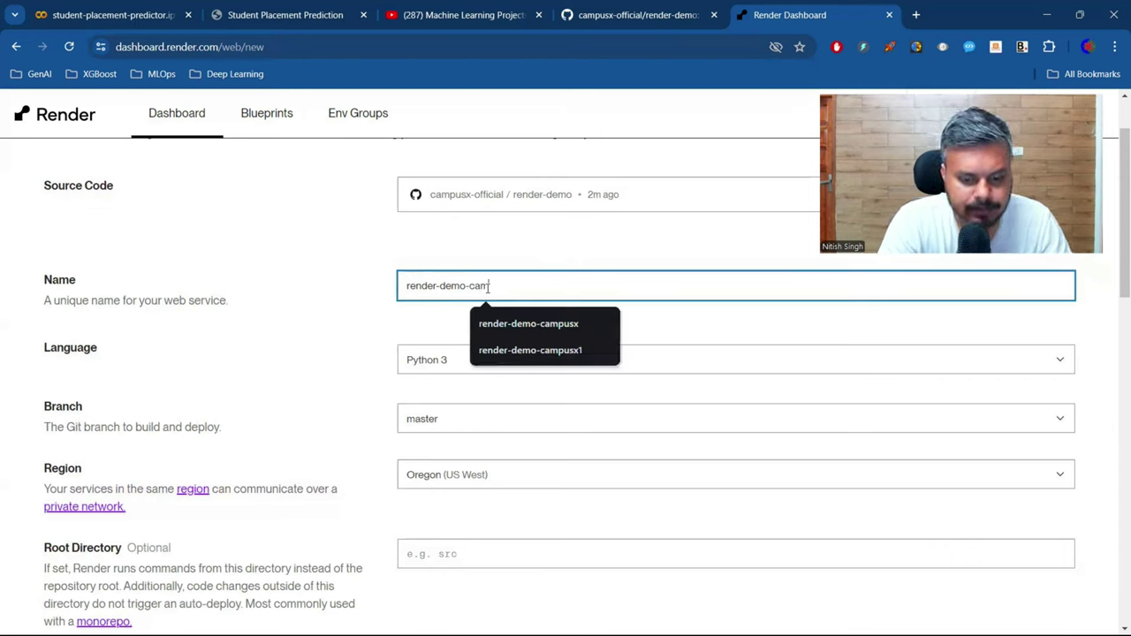
pyautogui.click(382, 290)
# Review the language, branch, region and root directory settings, and highlight the build and start commands
pyautogui.scroll(-1, 381, 290)
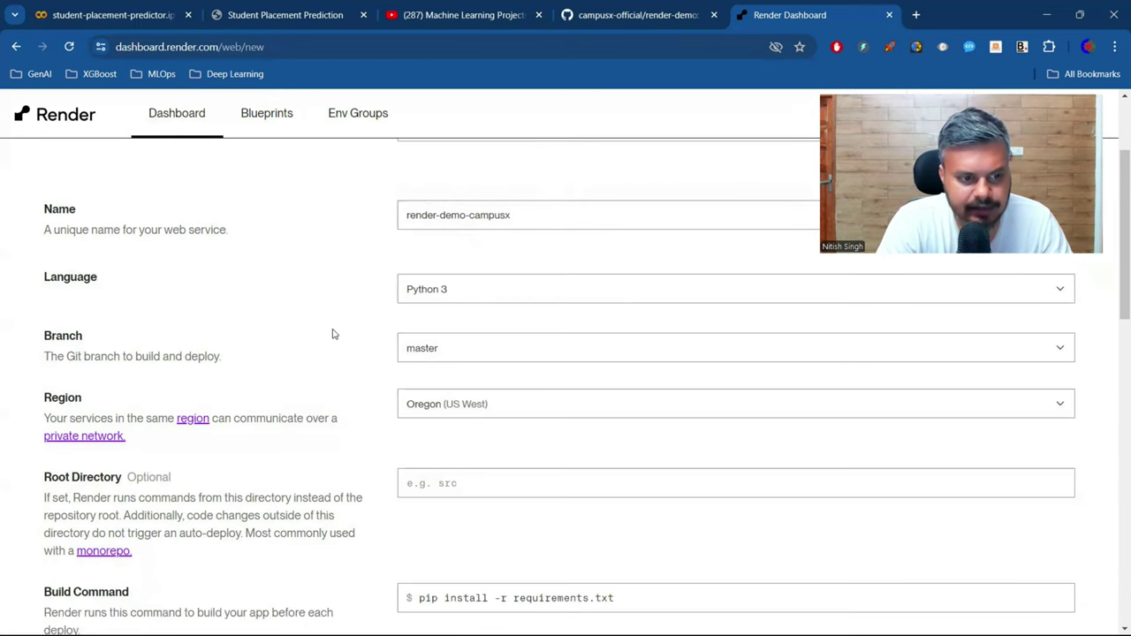
pyautogui.scroll(-1, 330, 331)
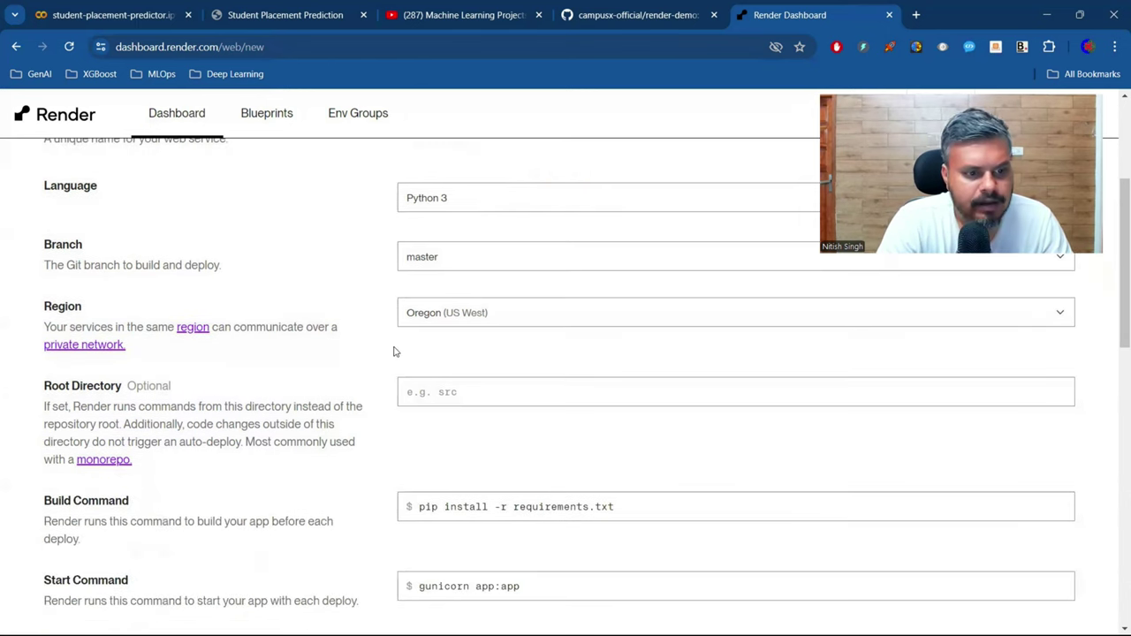
pyautogui.scroll(-1, 395, 351)
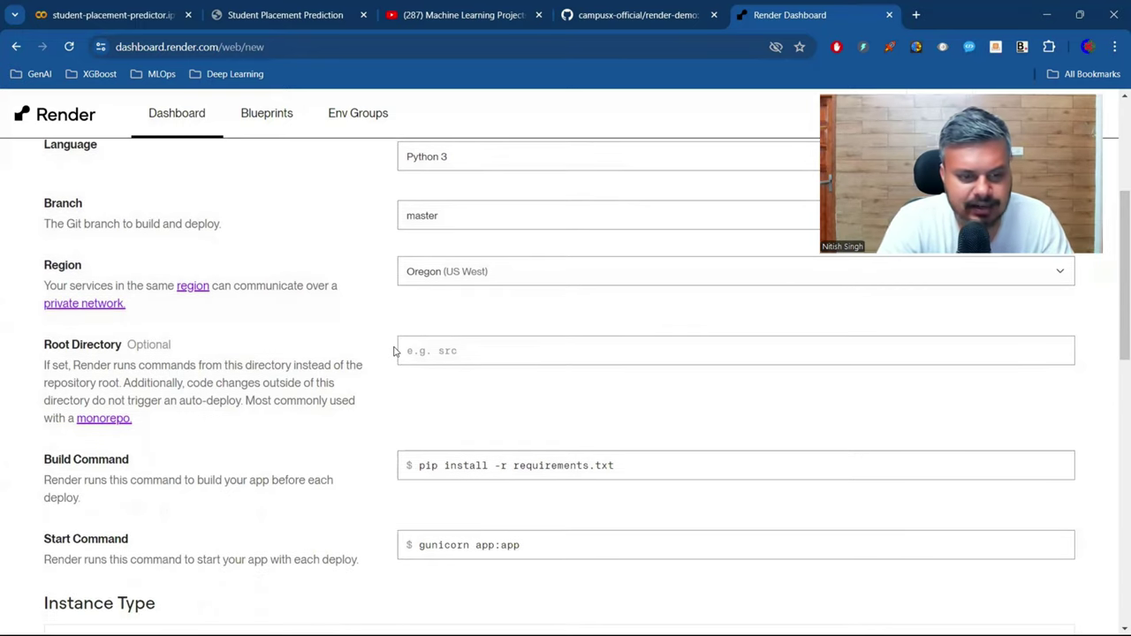
pyautogui.scroll(-1, 394, 351)
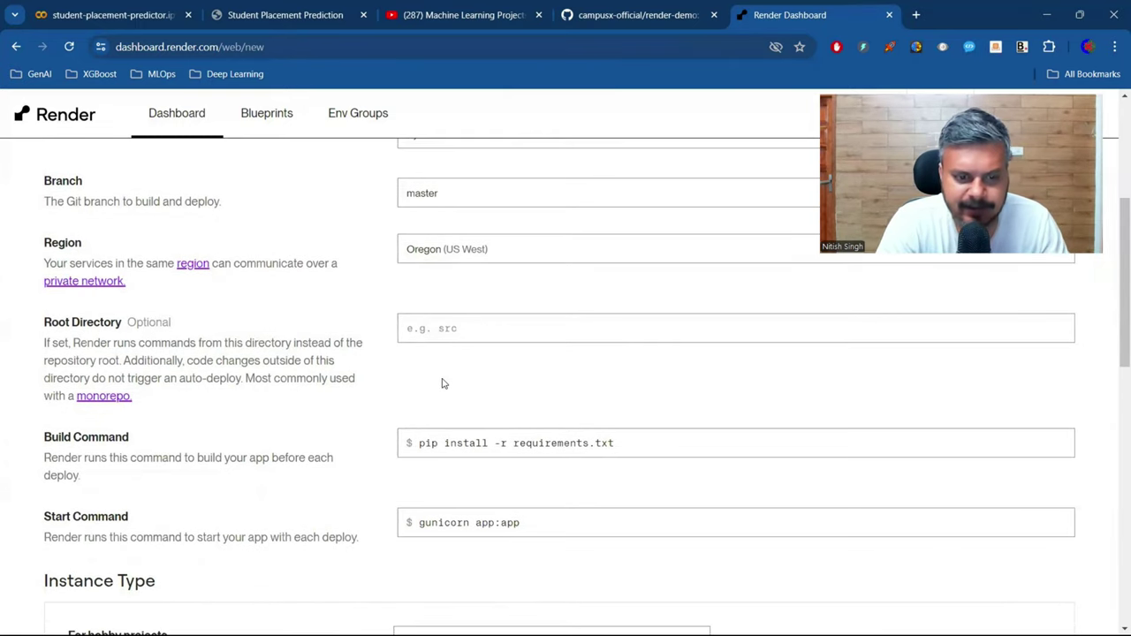
pyautogui.scroll(-1, 443, 384)
pyautogui.moveTo(621, 378); pyautogui.dragTo(399, 374)
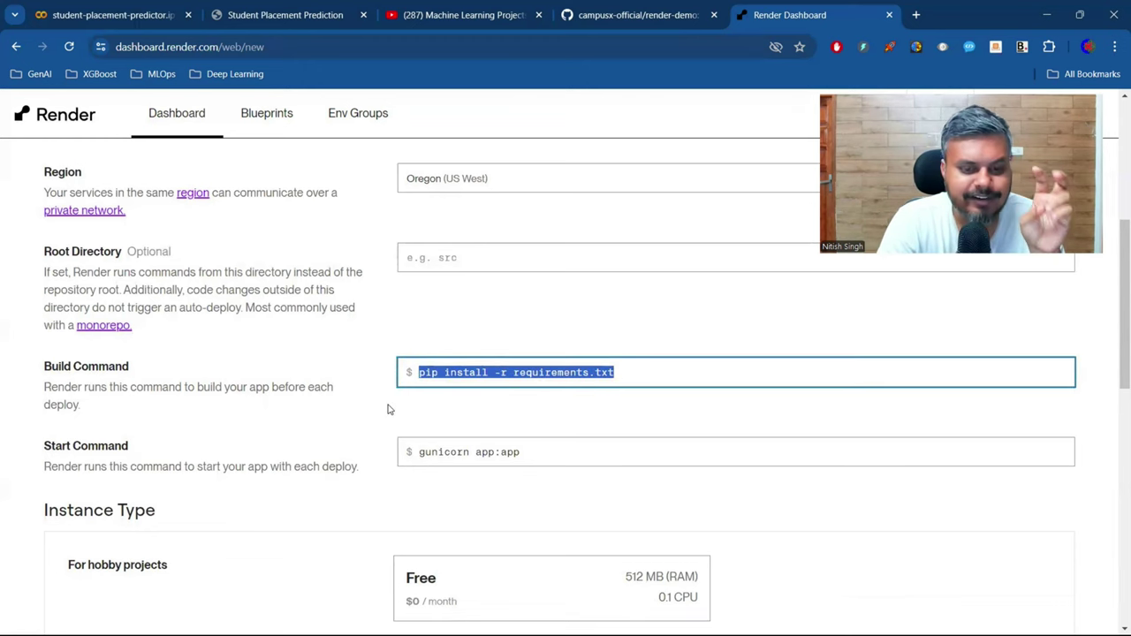
pyautogui.scroll(-1, 546, 362)
pyautogui.click(528, 358)
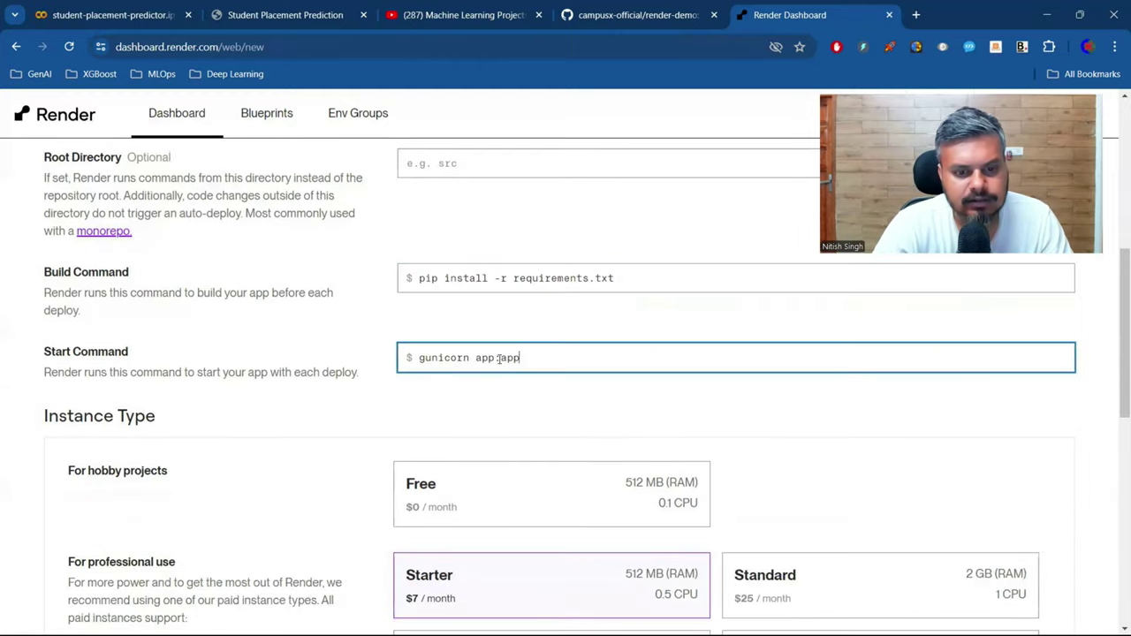
pyautogui.moveTo(520, 358); pyautogui.dragTo(417, 357)
pyautogui.click(440, 394)
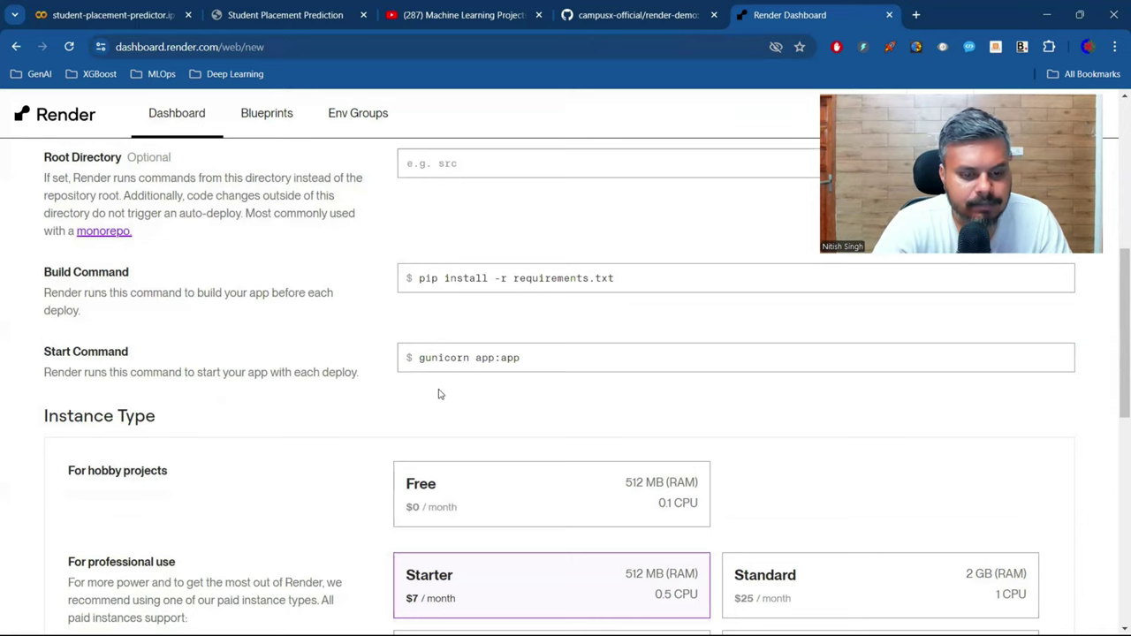
# Choose the Free instance type for hobby projects and deploy the web service without environment variables
pyautogui.scroll(-1, 440, 394)
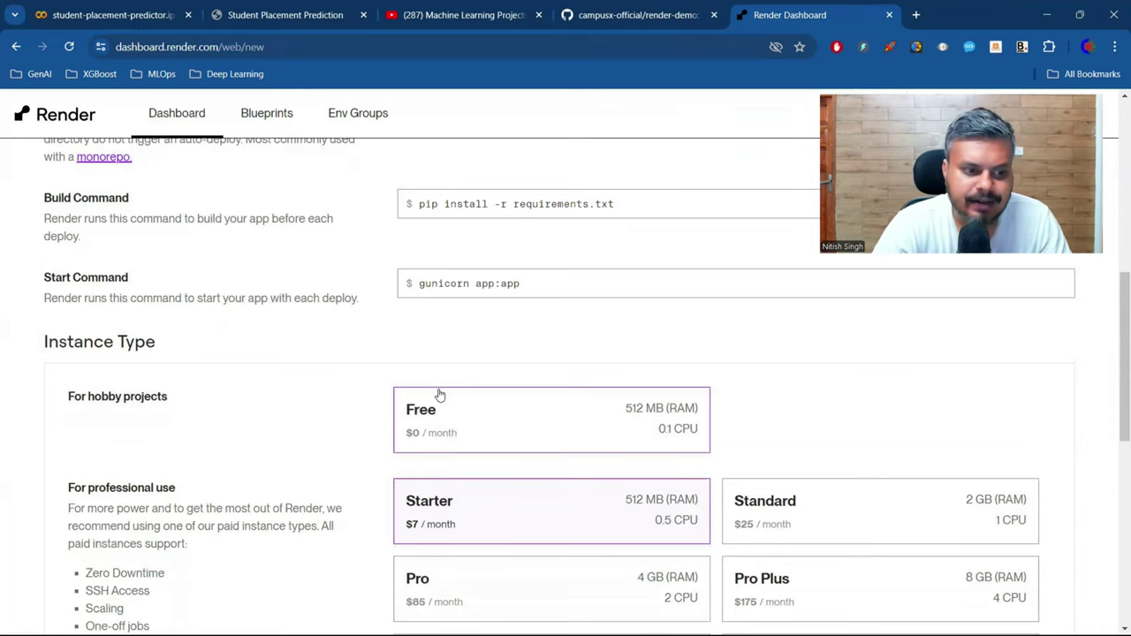
pyautogui.scroll(-1, 474, 454)
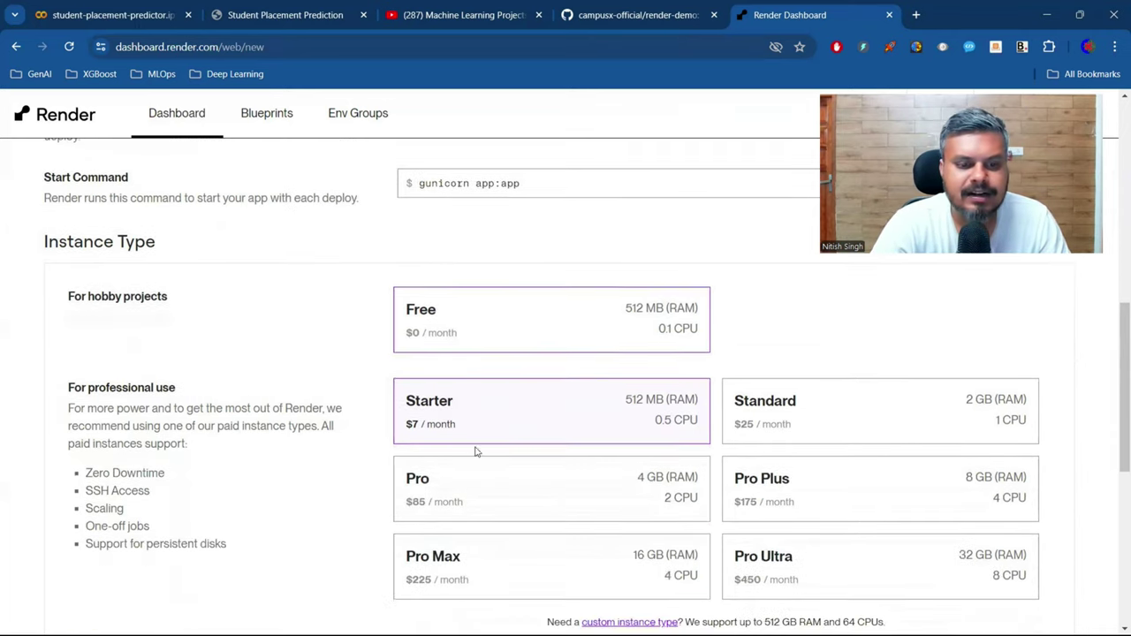
pyautogui.click(523, 321)
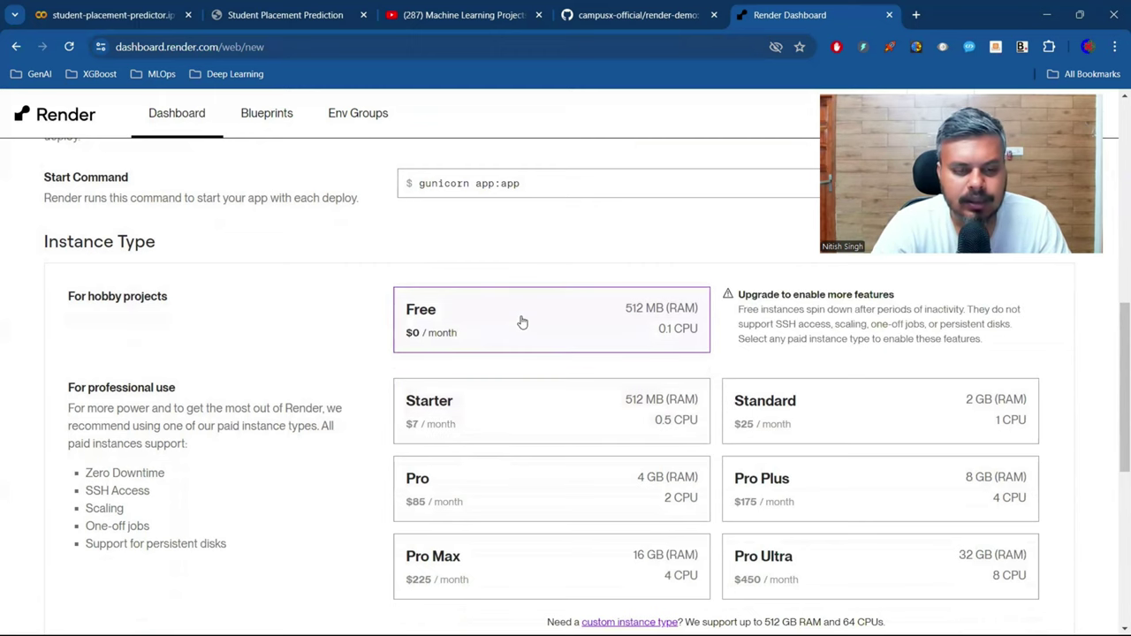
pyautogui.scroll(-4, 371, 424)
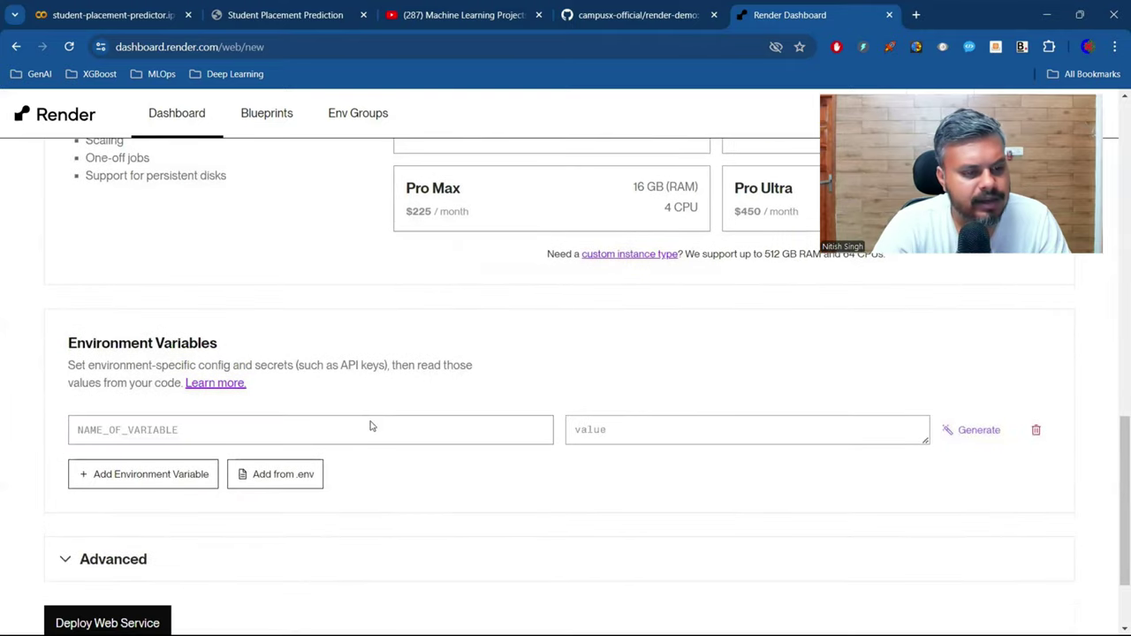
pyautogui.scroll(-2, 186, 406)
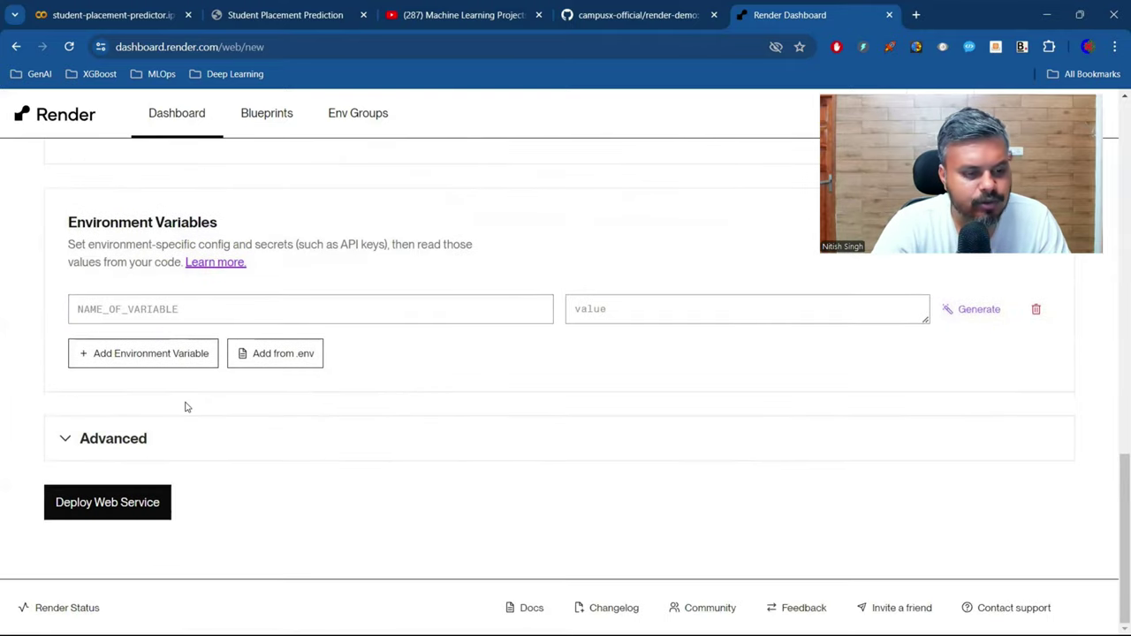
pyautogui.click(107, 505)
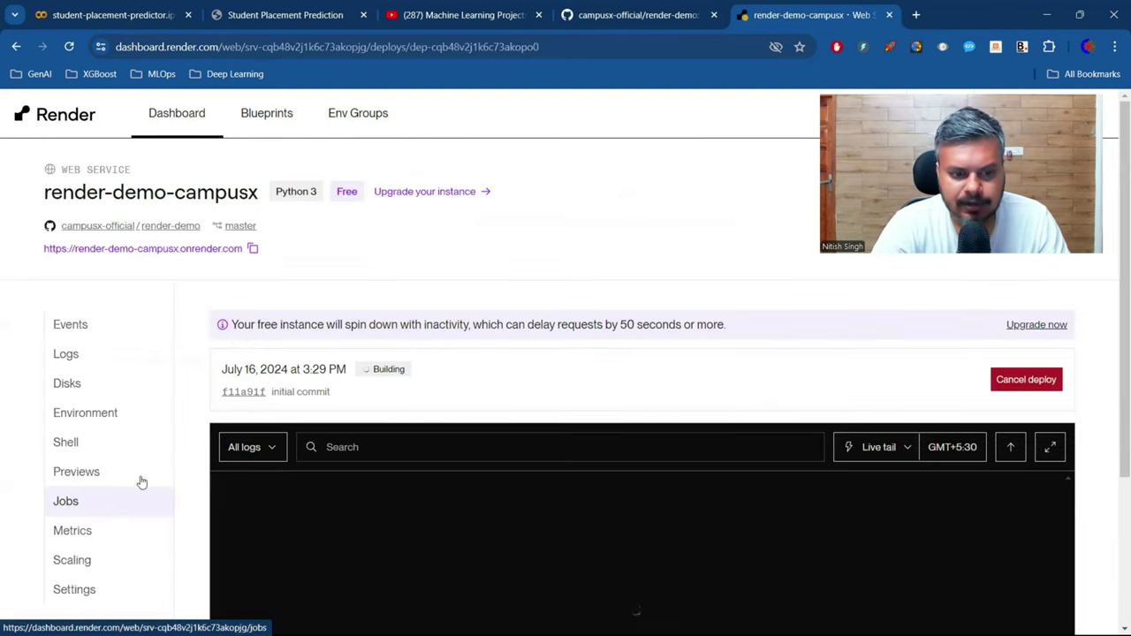
# Examine the deploy logs of the render-demo-campusx service, from package installation to the service startup
pyautogui.scroll(-2, 467, 351)
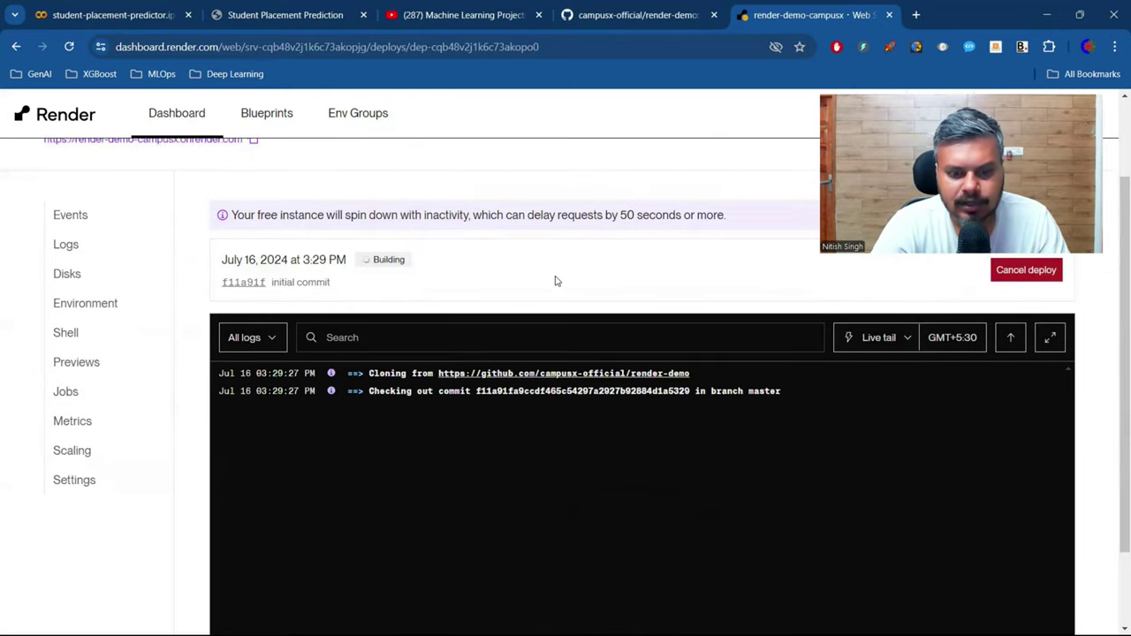
pyautogui.scroll(-1, 556, 281)
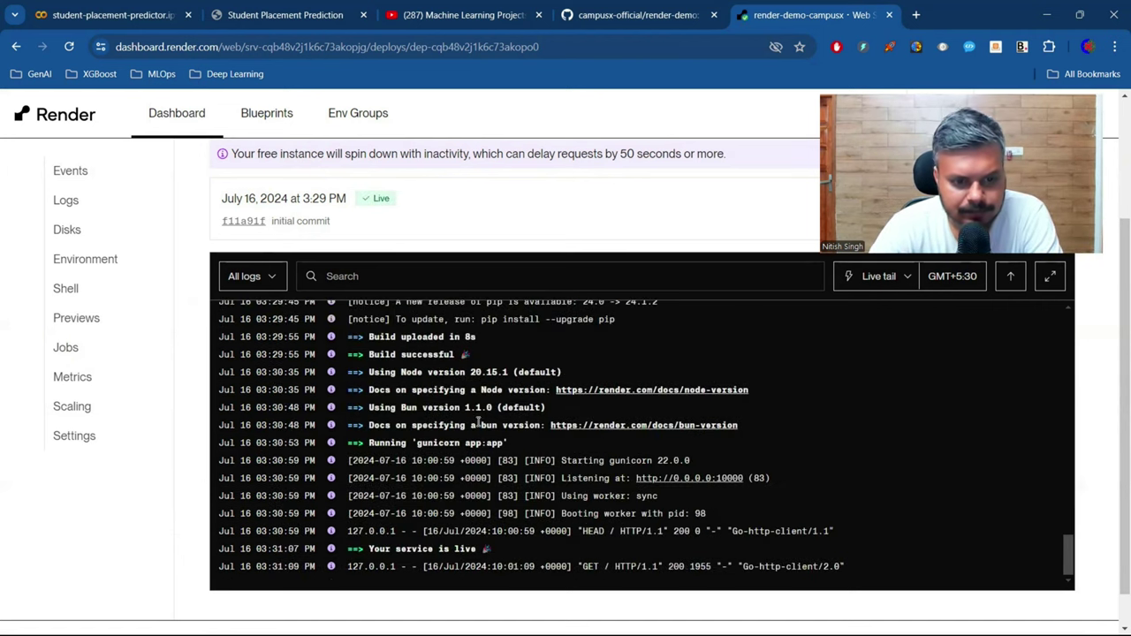
pyautogui.scroll(1, 474, 421)
pyautogui.scroll(3, 471, 415)
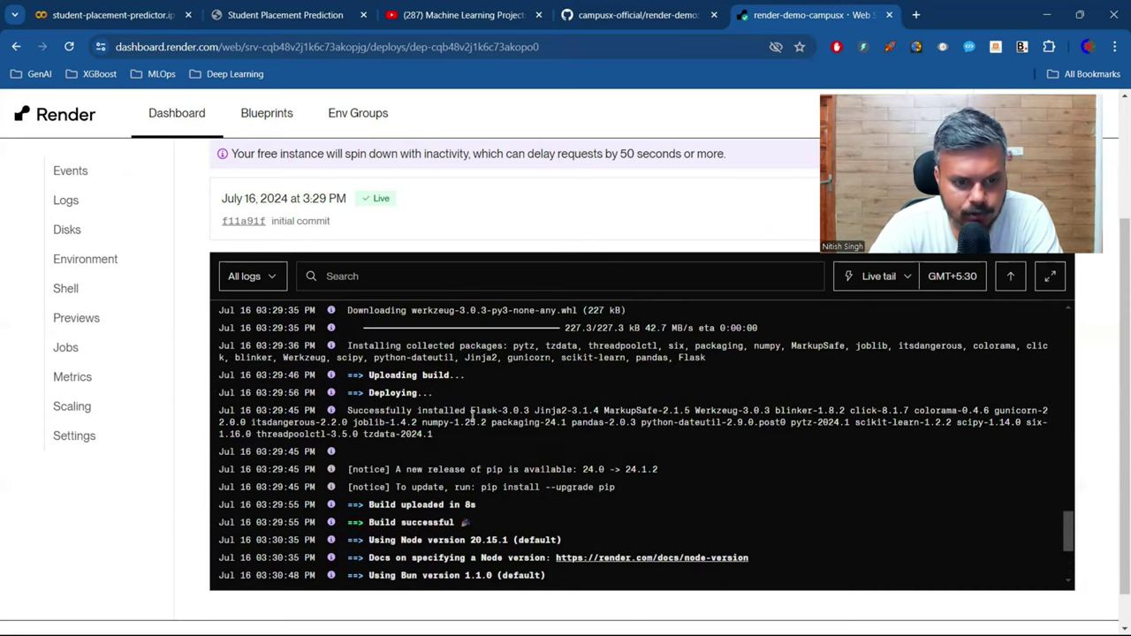
pyautogui.scroll(1, 472, 415)
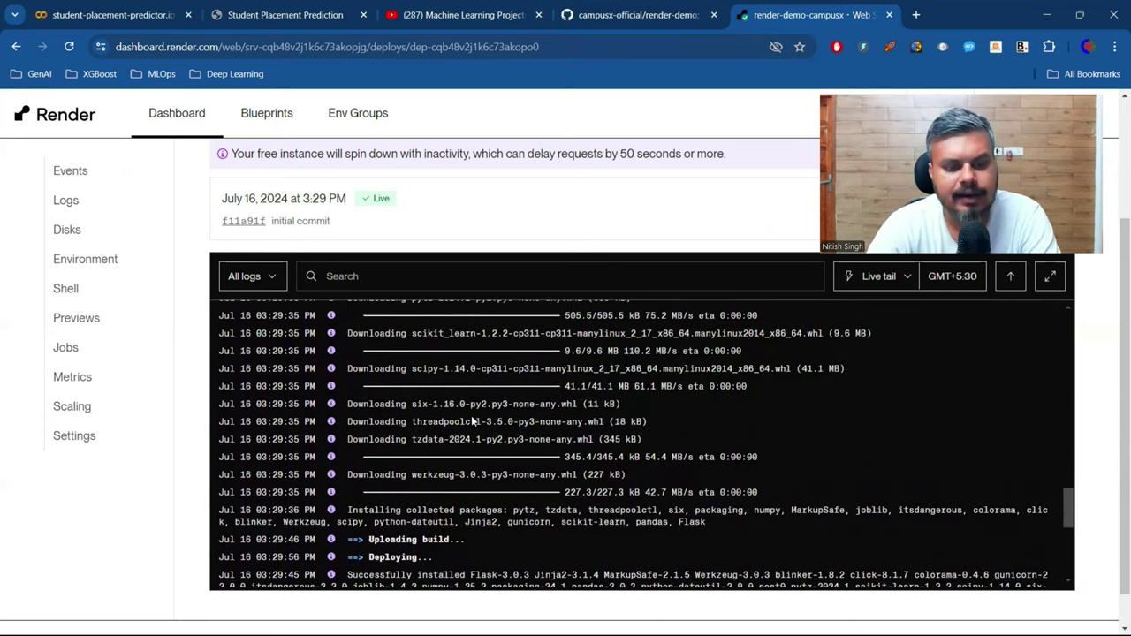
pyautogui.scroll(-2, 472, 422)
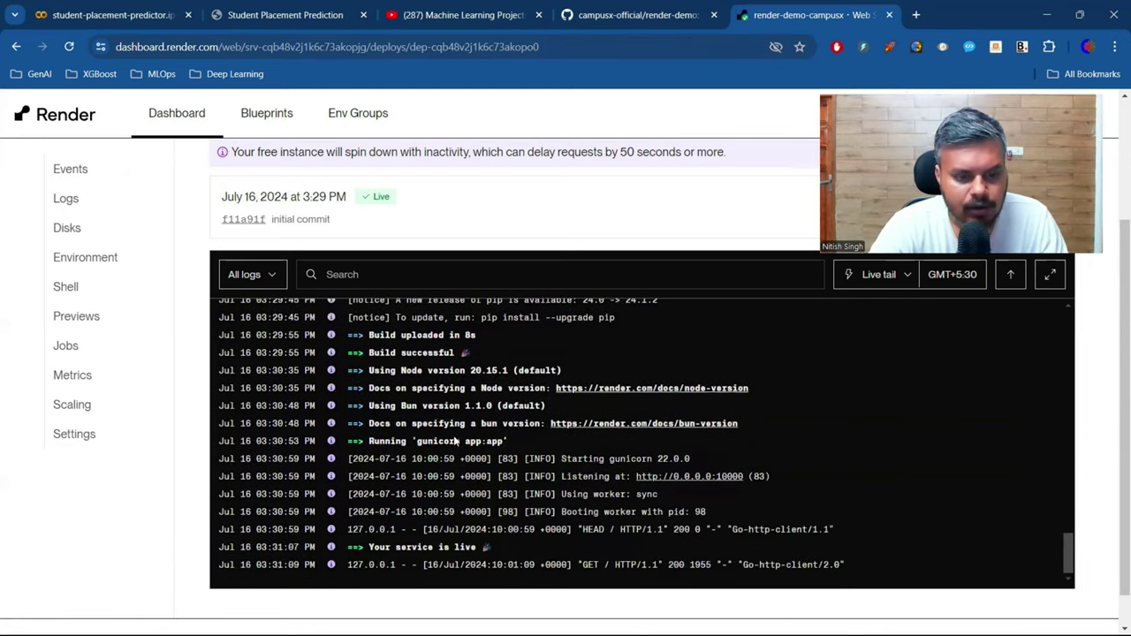
pyautogui.scroll(-1, 468, 437)
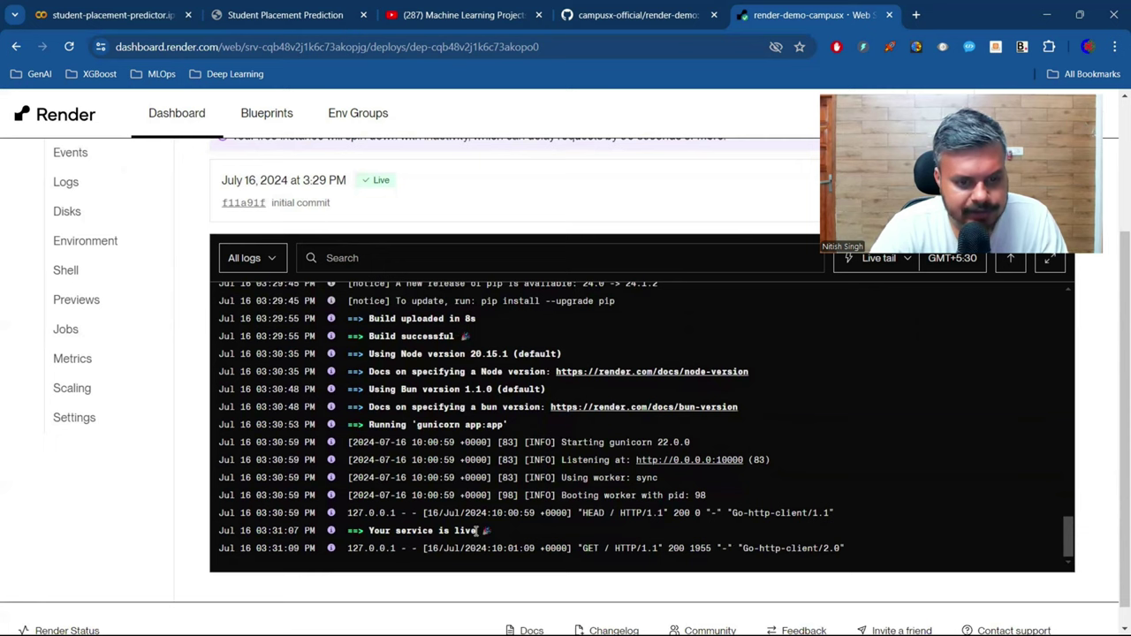
# Open the deployed render-demo-campusx app at its public onrender.com URL and highlight its web address
pyautogui.moveTo(1115, 489); pyautogui.dragTo(1115, 296)
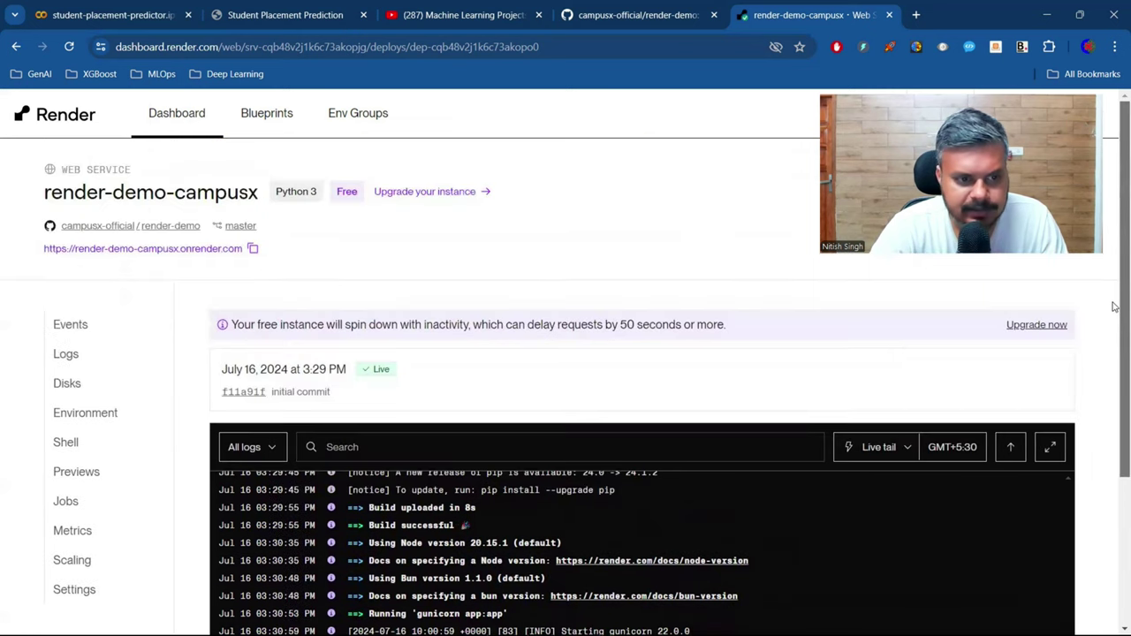
pyautogui.click(165, 251)
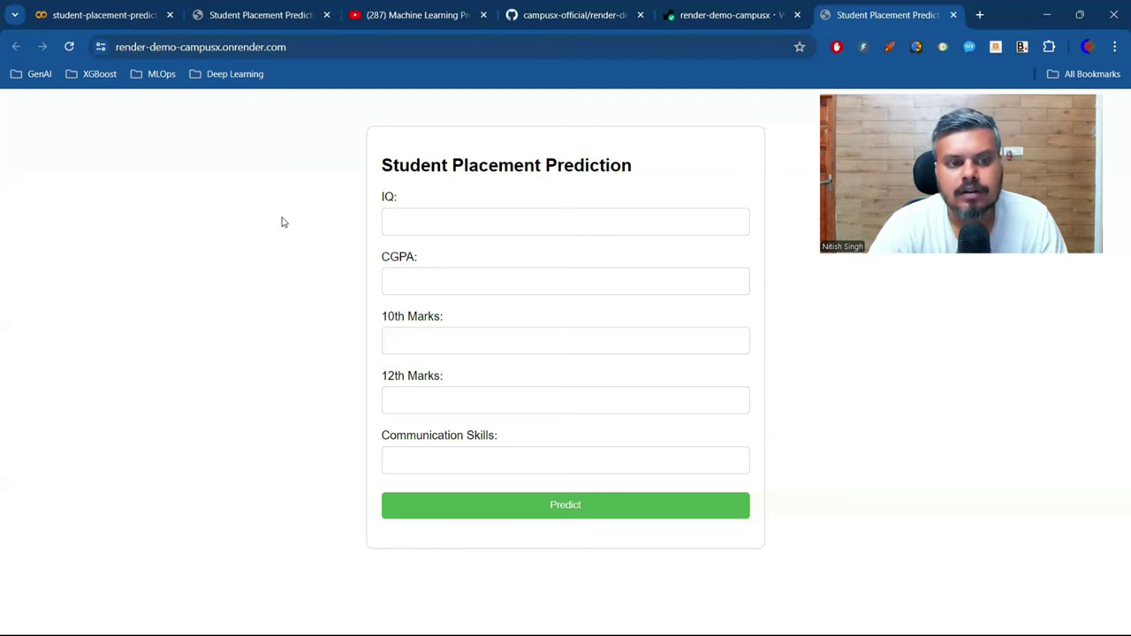
pyautogui.click(293, 50)
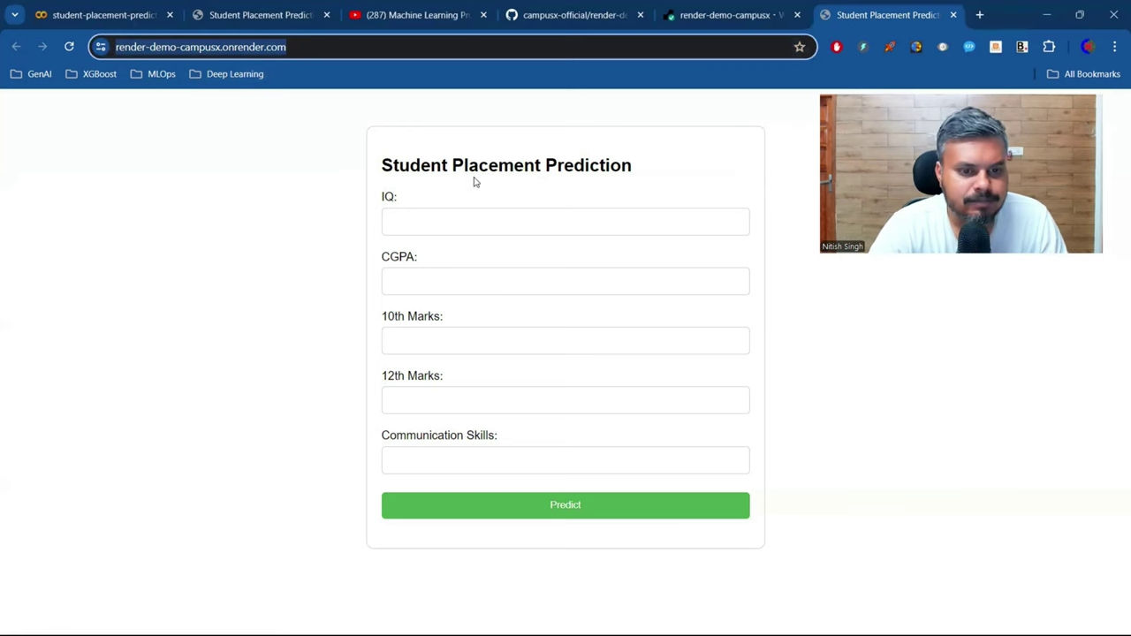
# Enter 1 for IQ, CGPA and 10th Marks in the student placement prediction form
pyautogui.click(476, 216)
pyautogui.write('1')
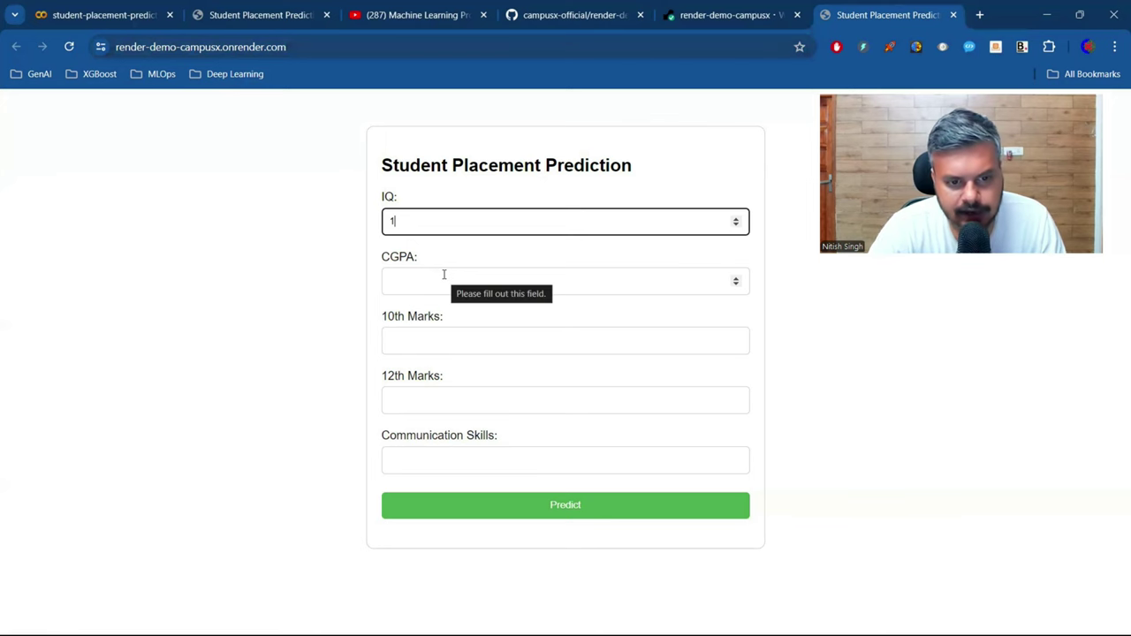
pyautogui.click(414, 283)
pyautogui.write('1')
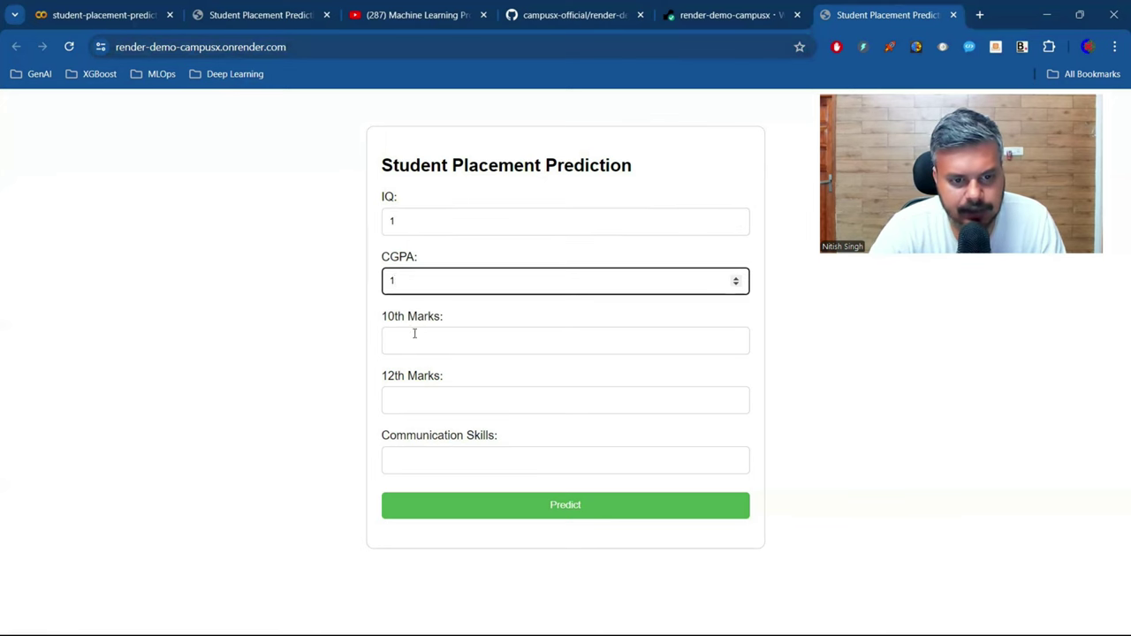
pyautogui.write('1')
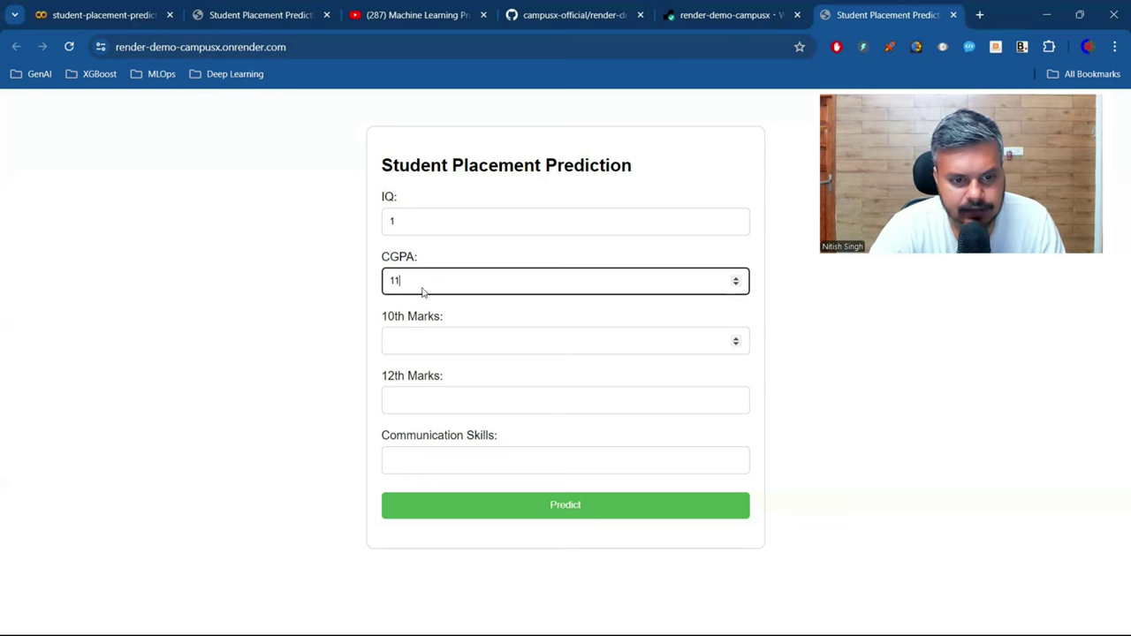
pyautogui.press('BackSpace')
pyautogui.click(406, 361)
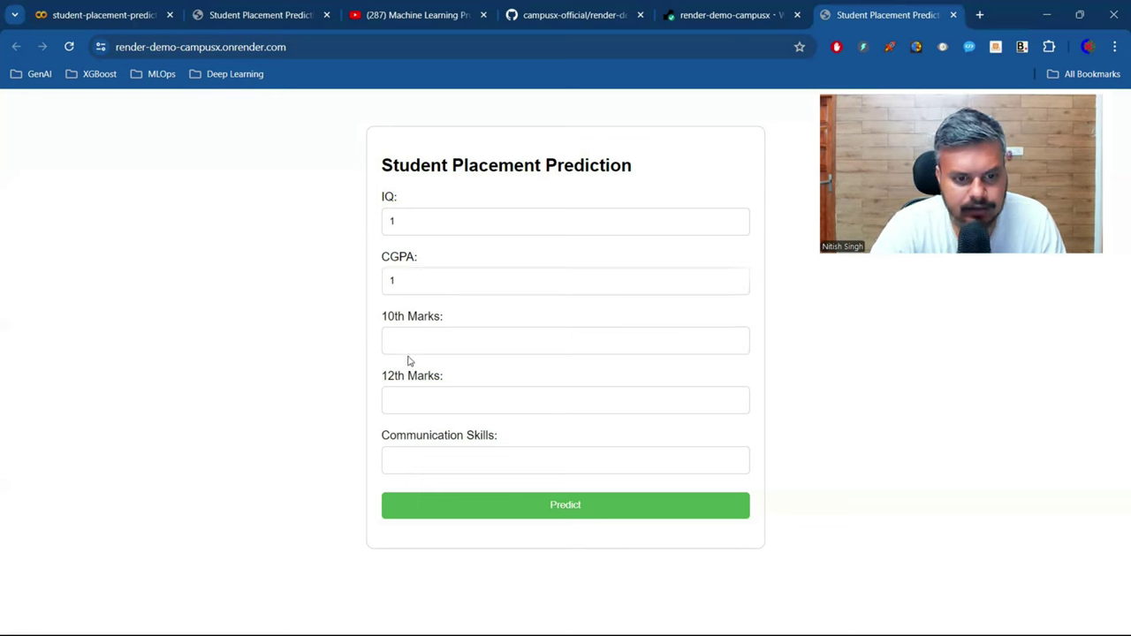
pyautogui.click(416, 336)
pyautogui.write('1')
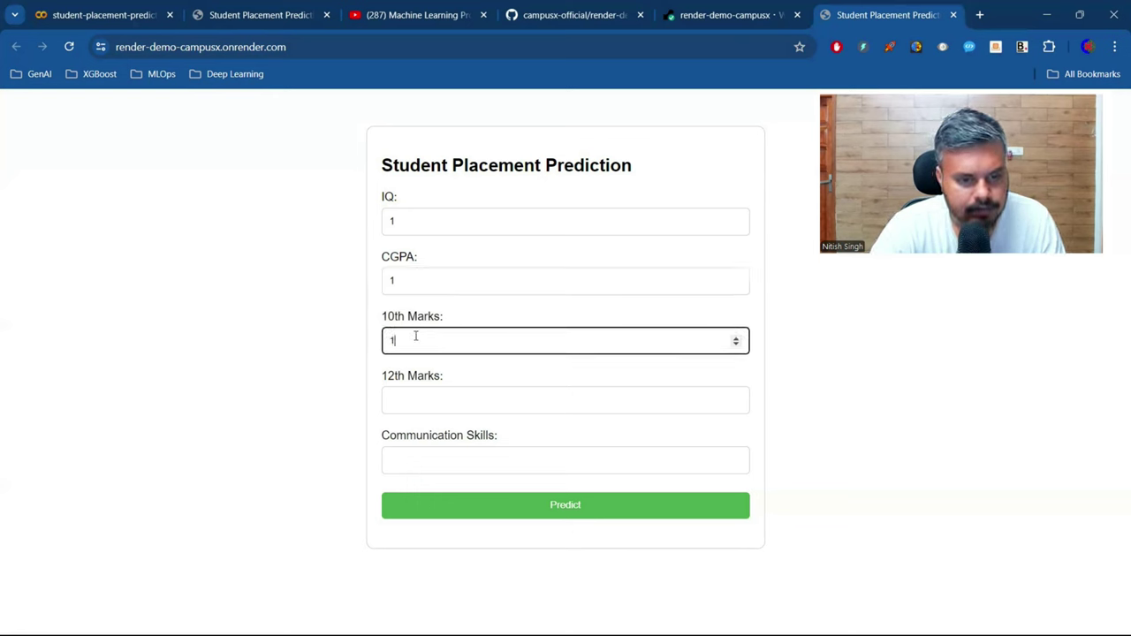
pyautogui.click(325, 426)
# Enter 1 for 12th Marks and Communication Skills, and submit the form for a placement prediction
pyautogui.click(410, 406)
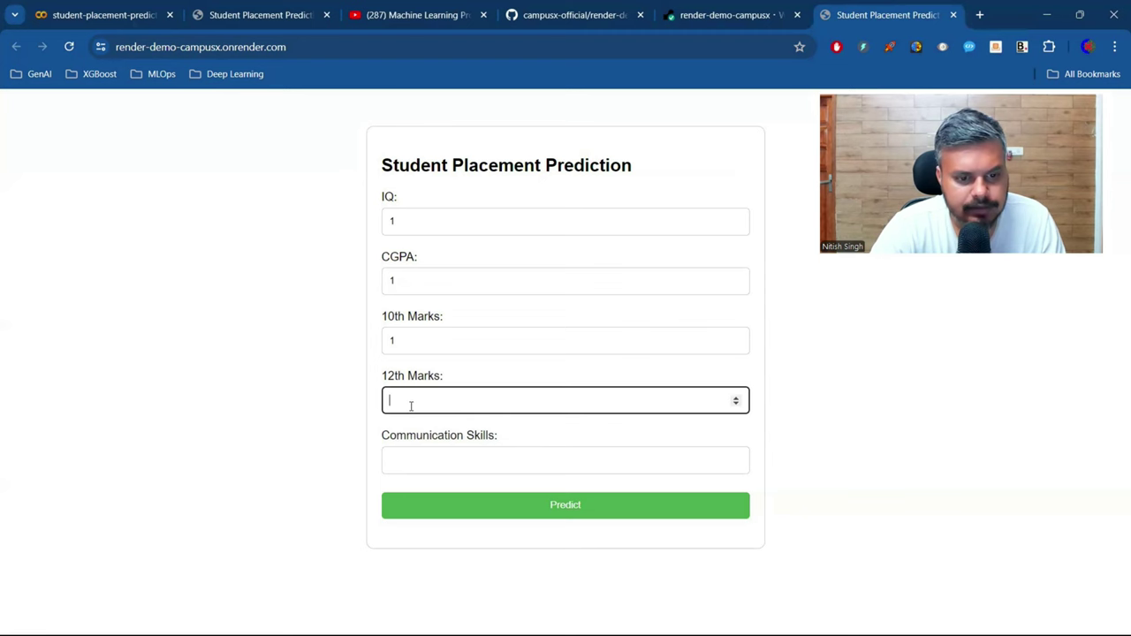
pyautogui.write('1')
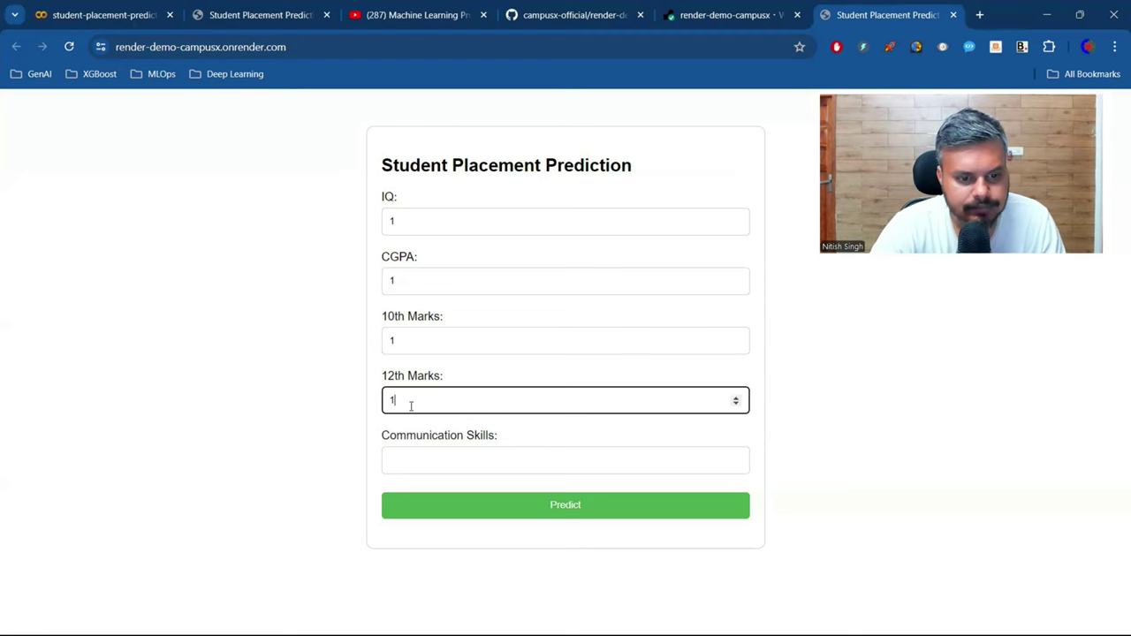
pyautogui.click(402, 462)
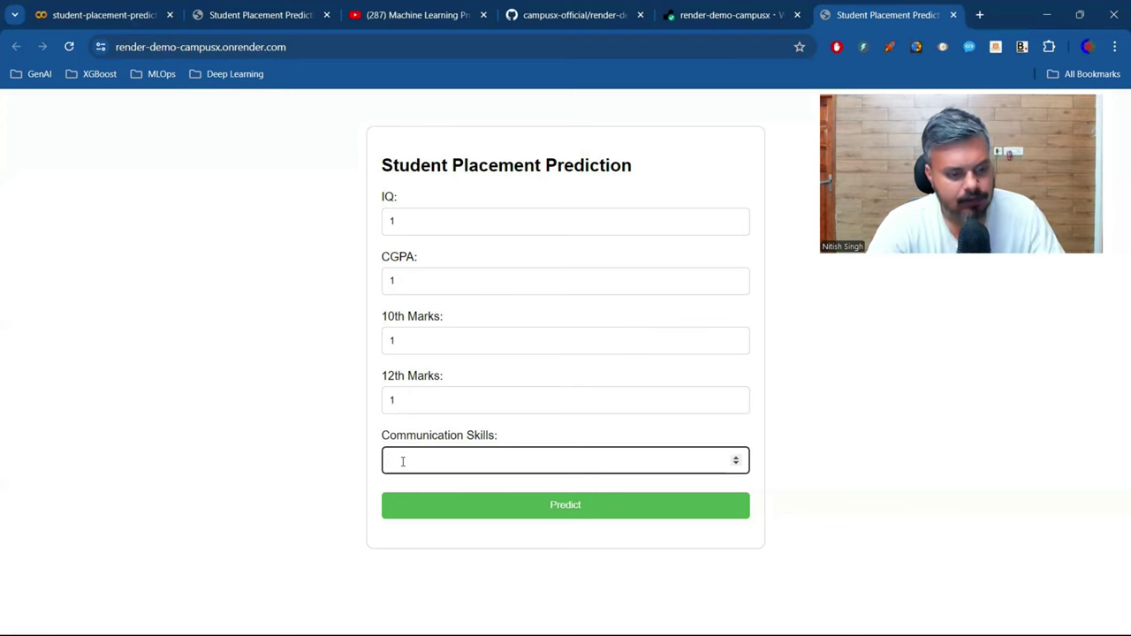
pyautogui.write('1')
pyautogui.click(299, 473)
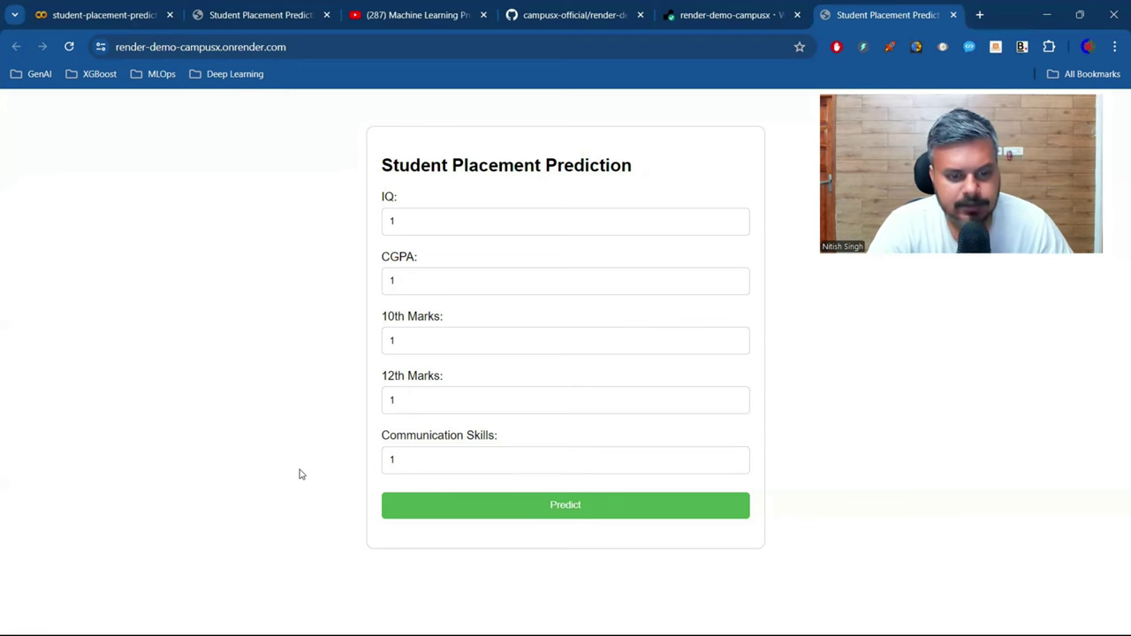
pyautogui.click(523, 517)
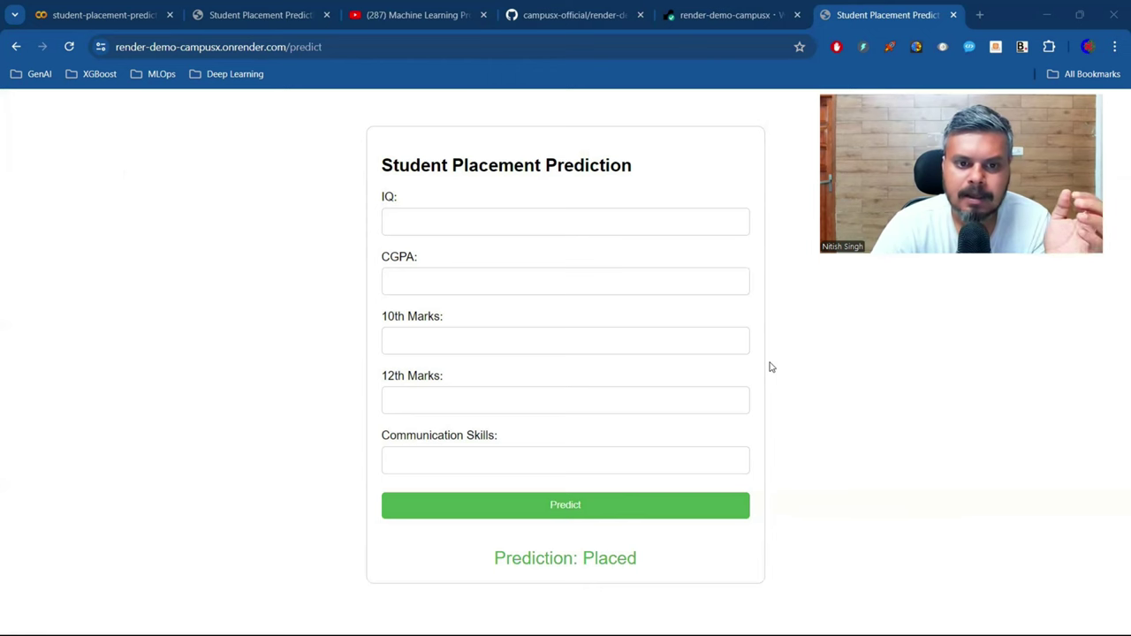
# Return to the render-demo repository page on GitHub
pyautogui.click(600, 7)
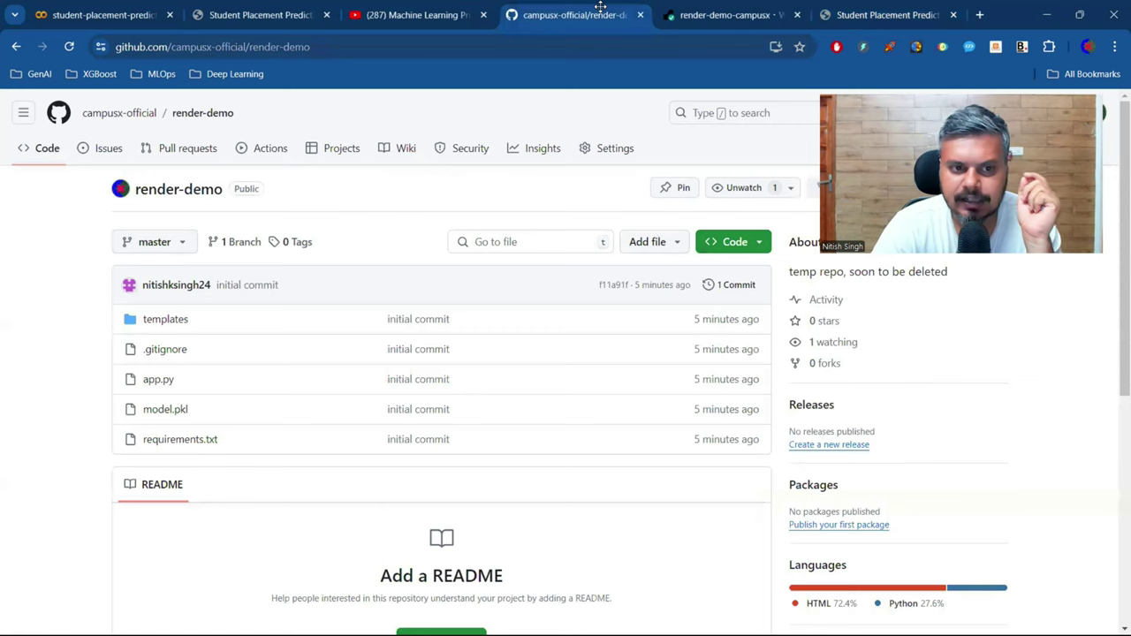